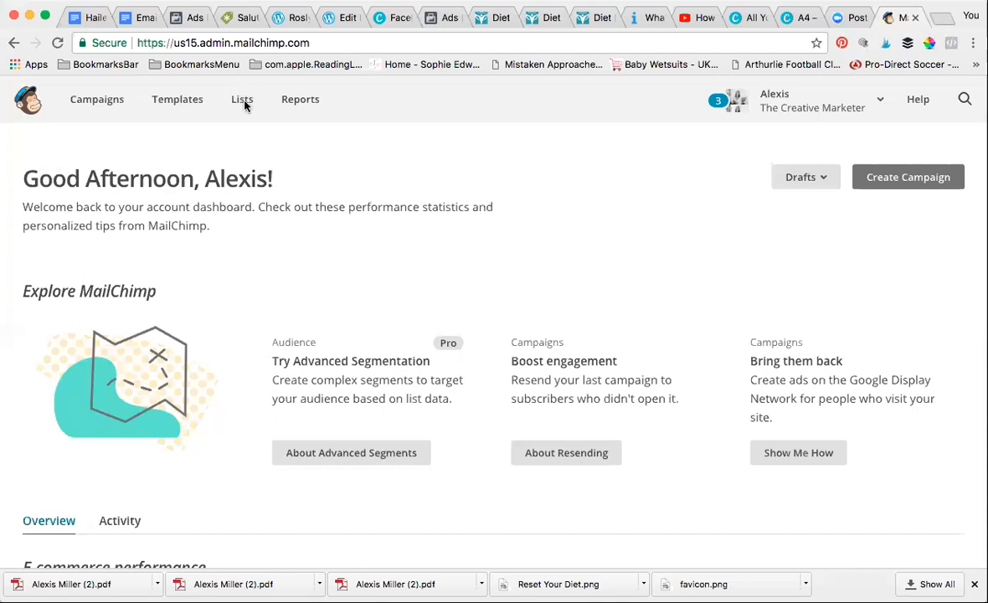
# Create a new list and name it 'Newsletter weekly (recipes)'
pyautogui.click(241, 102)
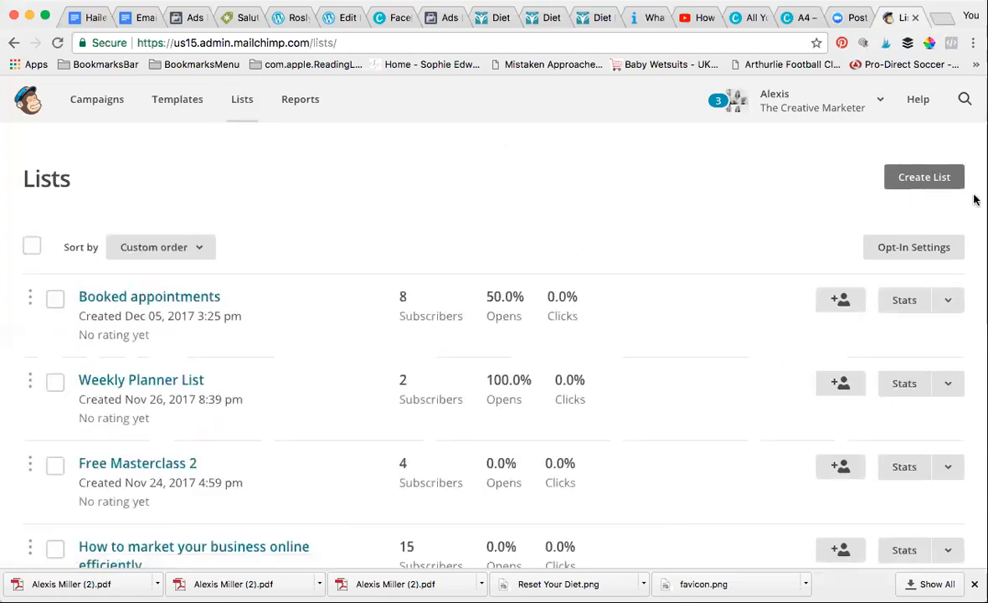
pyautogui.click(917, 177)
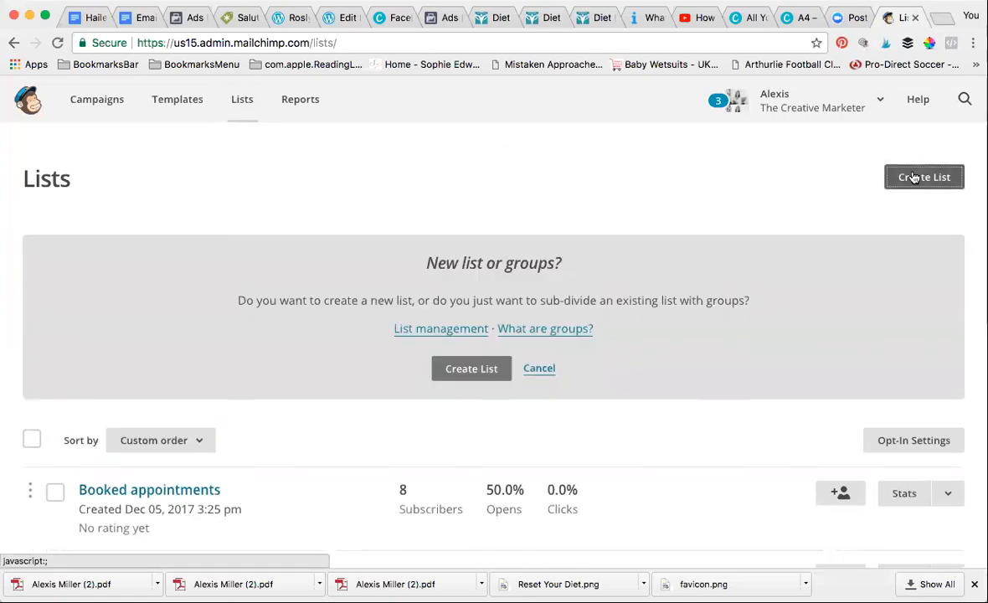
pyautogui.click(481, 376)
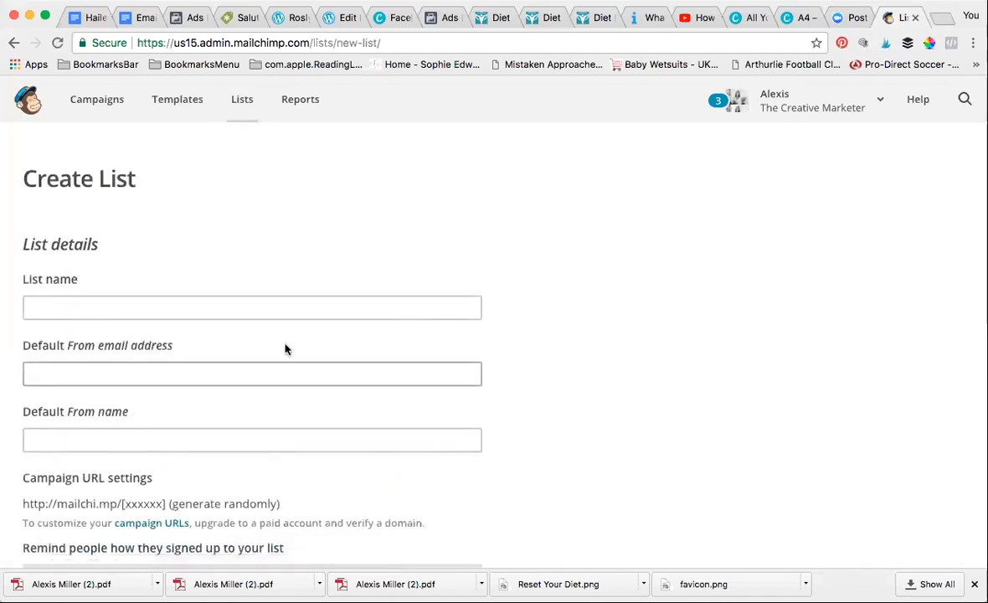
pyautogui.click(107, 313)
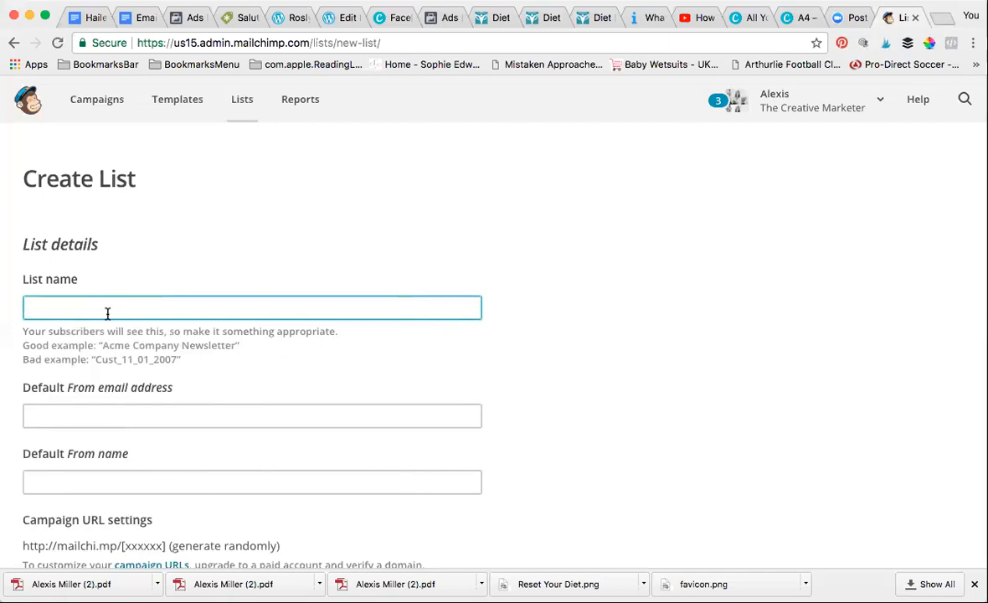
pyautogui.write('Newslette')
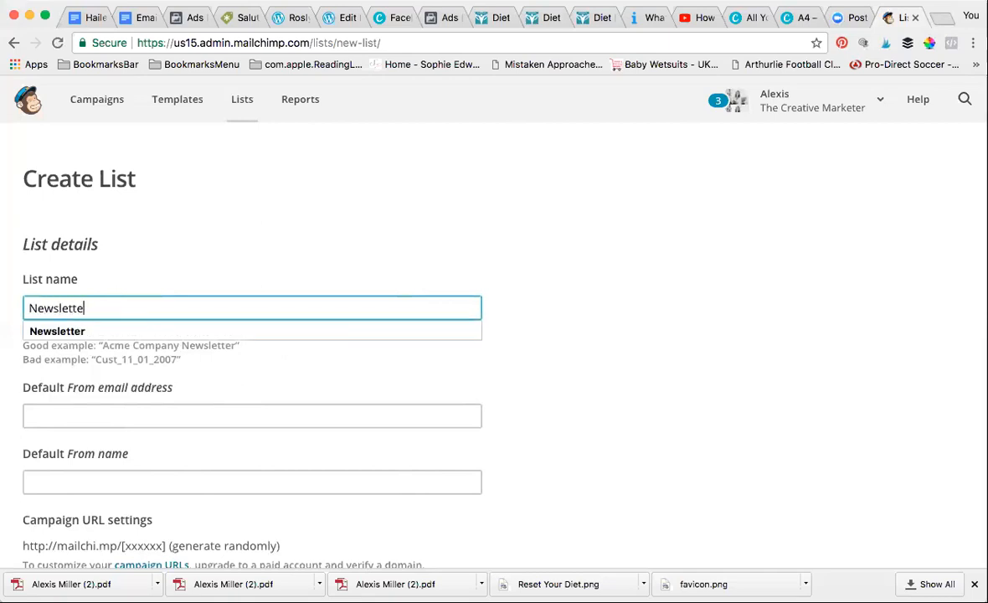
pyautogui.write('r Mo')
pyautogui.press('BackSpace')
pyautogui.press('BackSpace')
pyautogui.write('weekly')
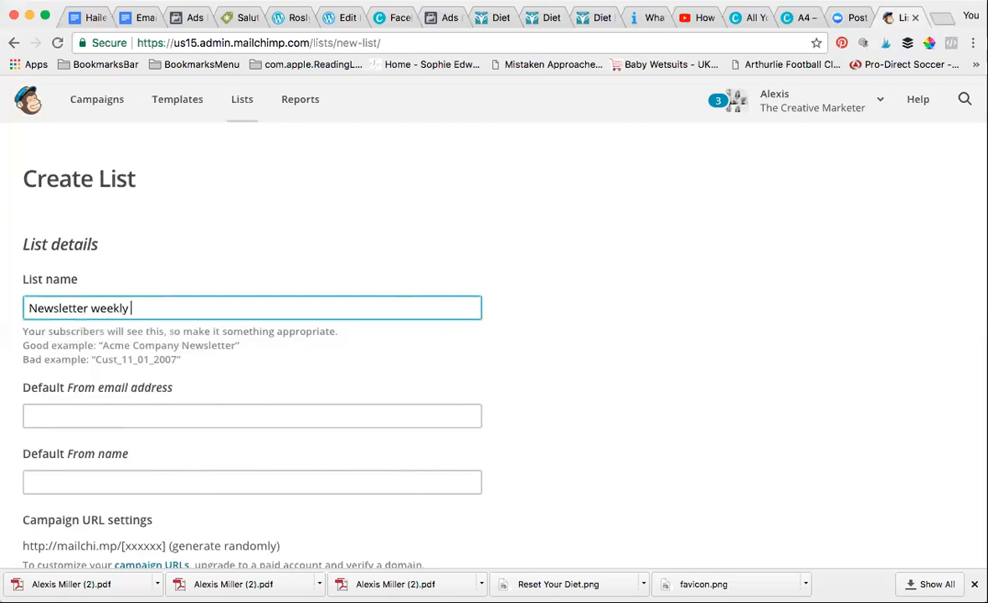
pyautogui.write(' (')
pyautogui.write('recipes)')
# Fill in the default sender e-mail address and sender name from the autofill suggestions
pyautogui.click(143, 416)
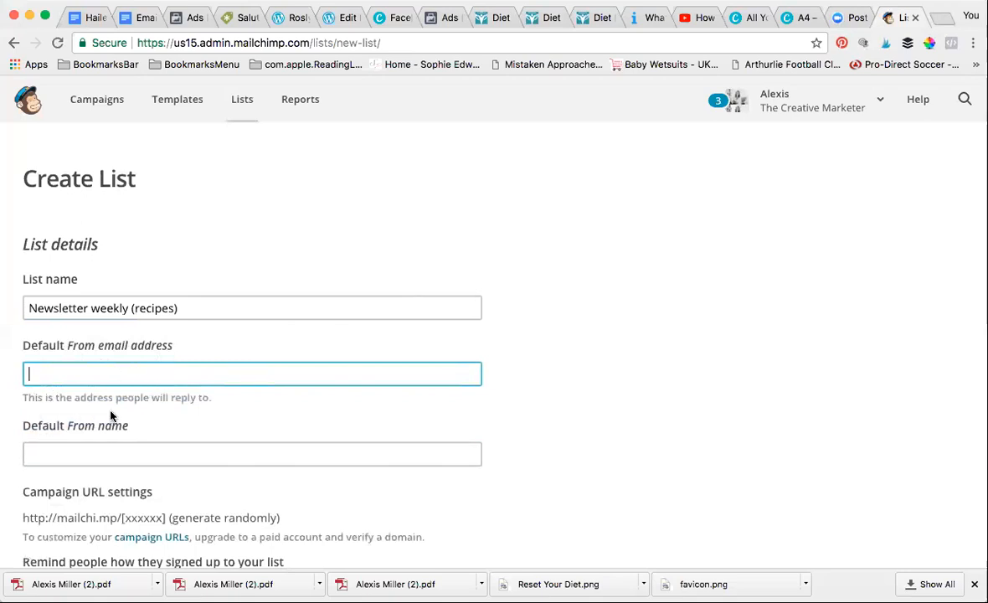
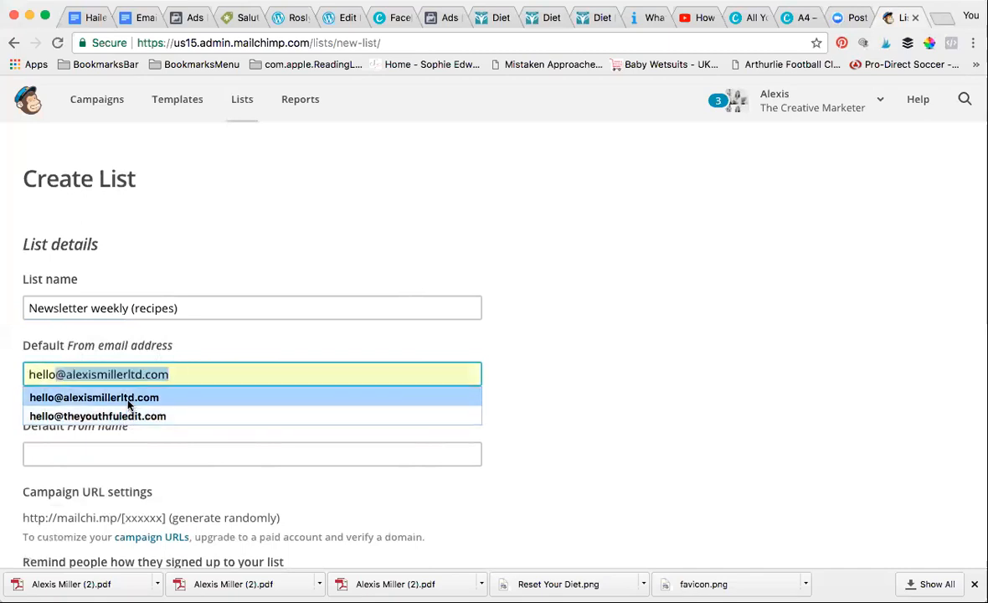
pyautogui.click(128, 402)
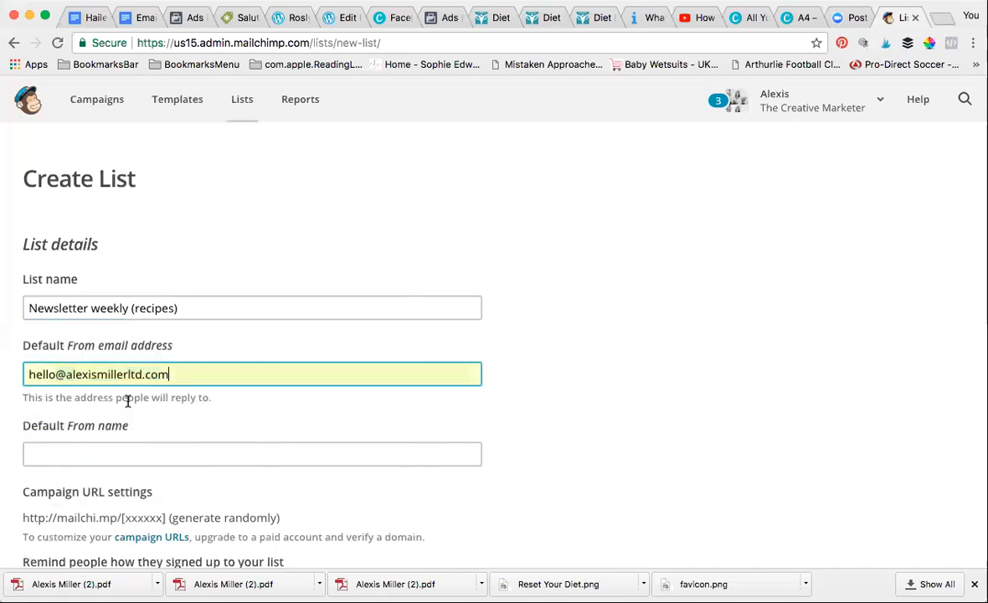
pyautogui.click(132, 454)
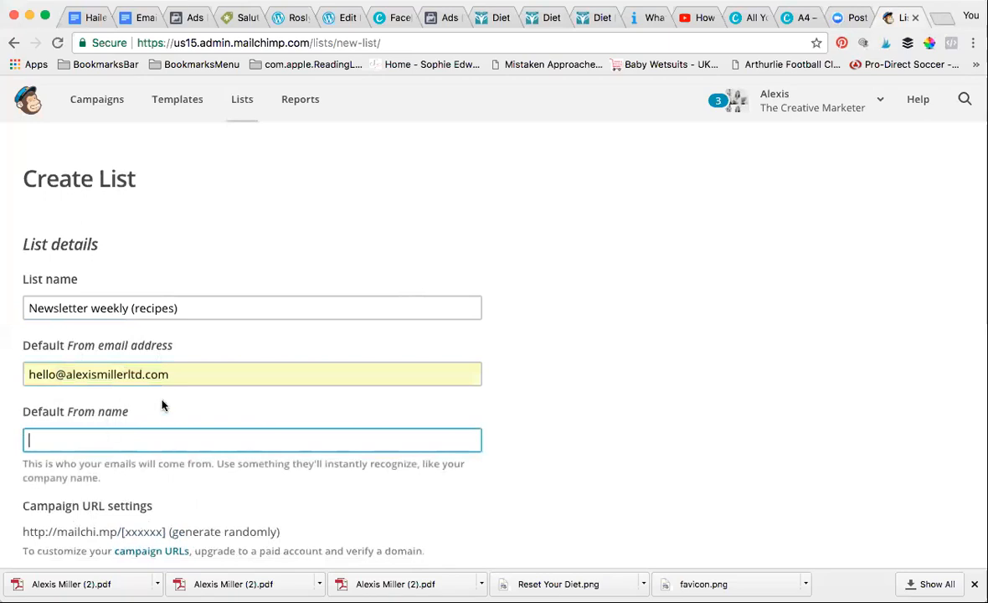
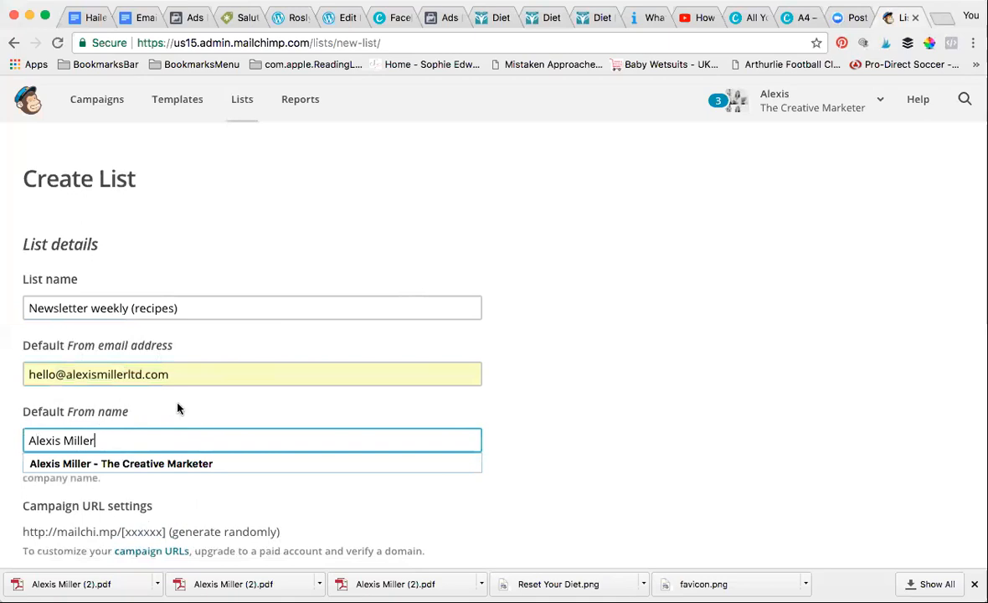
pyautogui.click(184, 465)
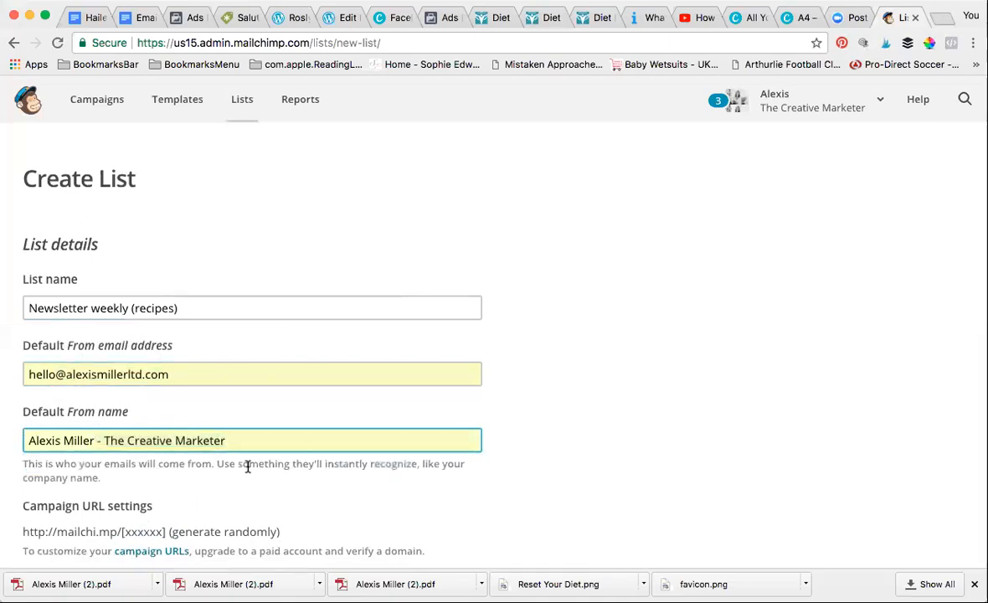
# Enter the reminder 'You opted in to receive my weekly newsletter.'
pyautogui.scroll(-1, 248, 467)
pyautogui.scroll(-5, 248, 467)
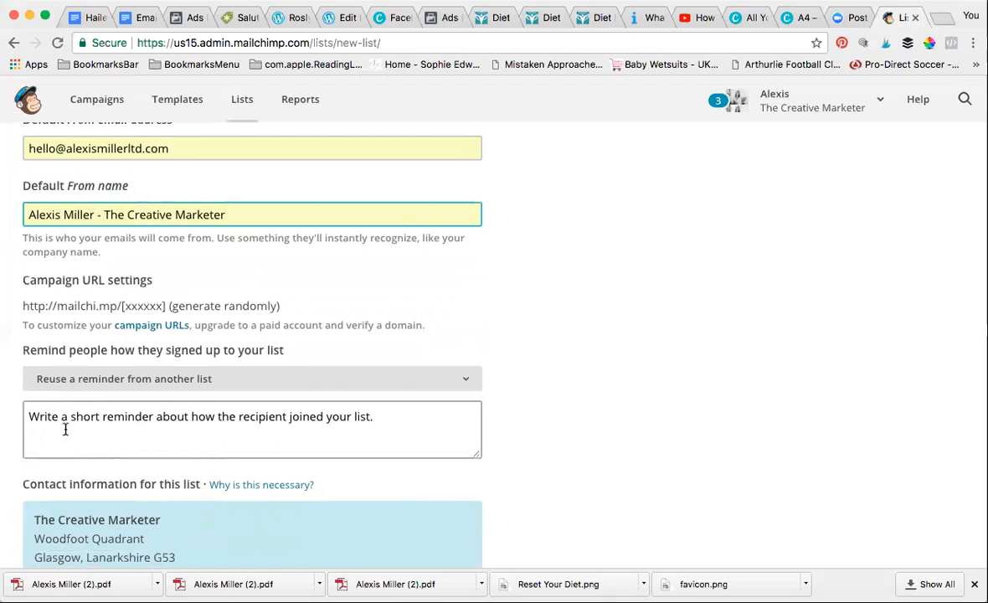
pyautogui.click(28, 415)
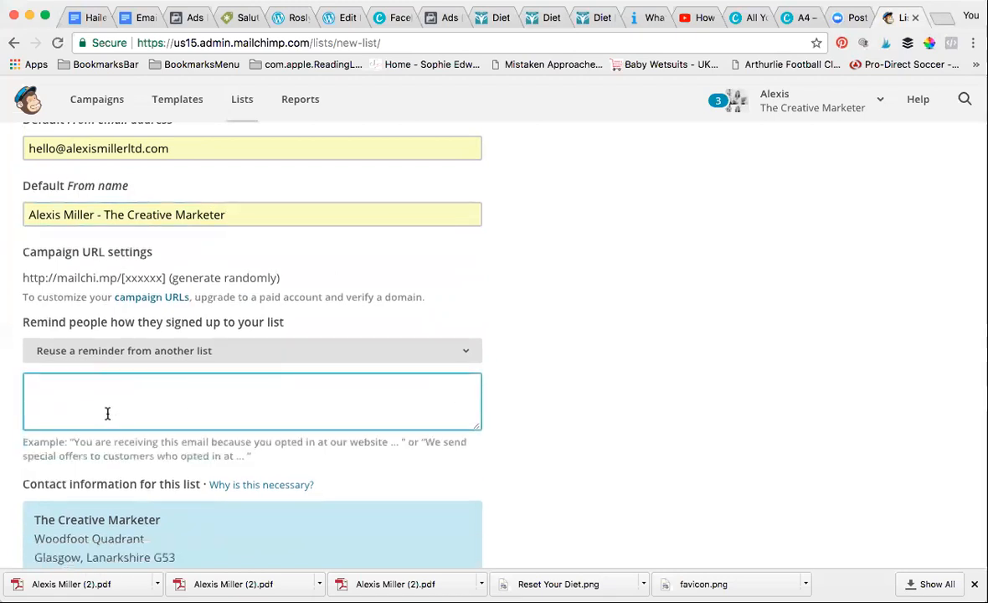
pyautogui.write('You opted in t')
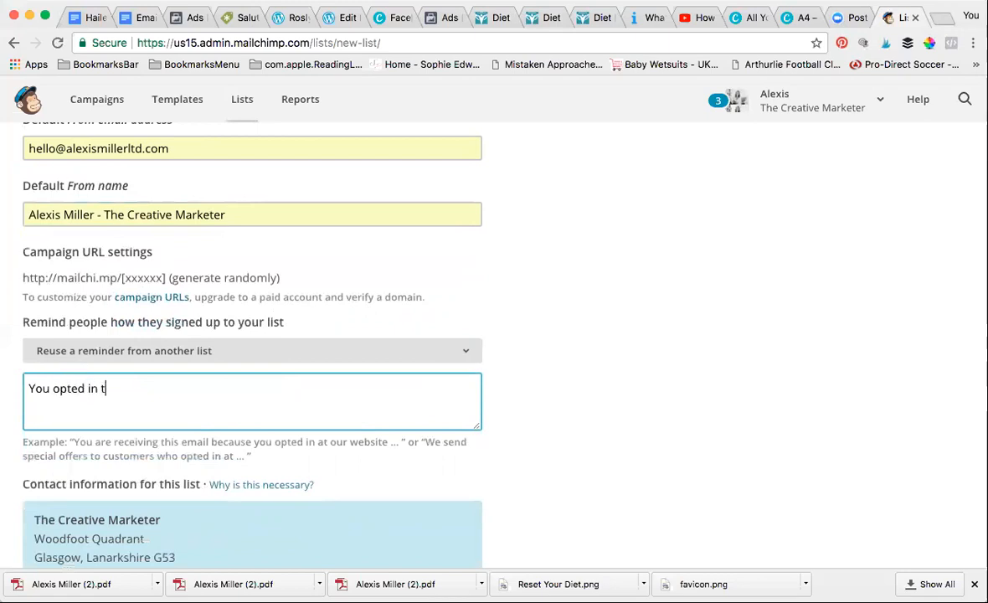
pyautogui.write('o receive my em')
pyautogui.press('BackSpace')
pyautogui.press('BackSpace')
pyautogui.write('weekly ')
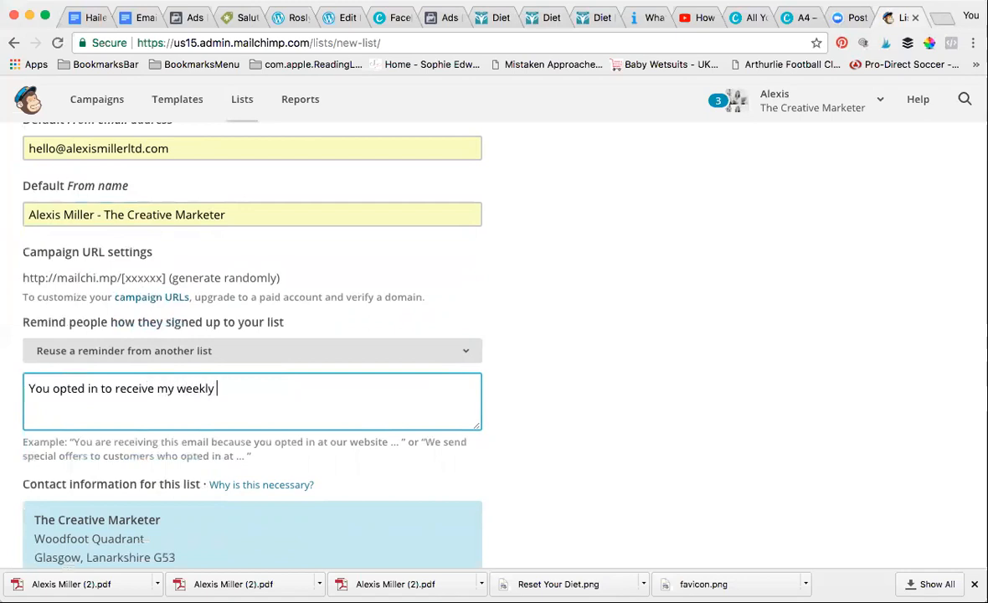
pyautogui.write('newsletter.')
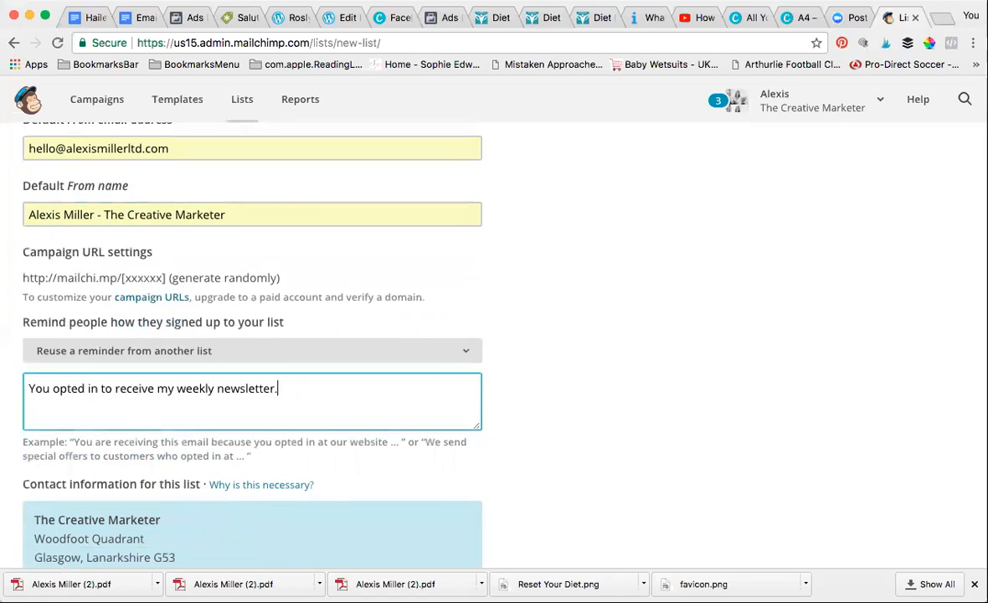
# Turn on Daily summary notifications and save the new list
pyautogui.scroll(-5, 354, 453)
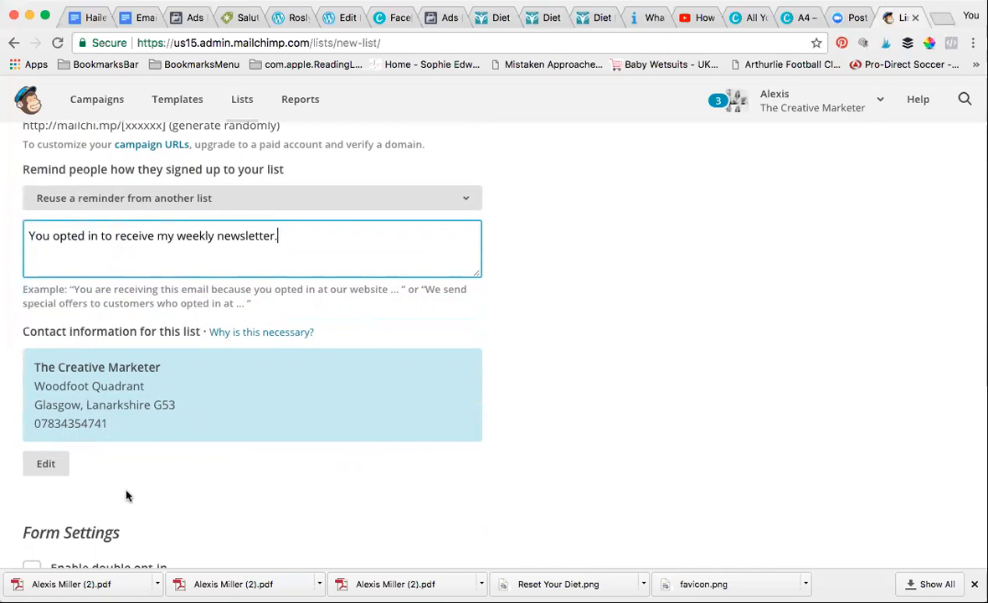
pyautogui.scroll(-6, 125, 495)
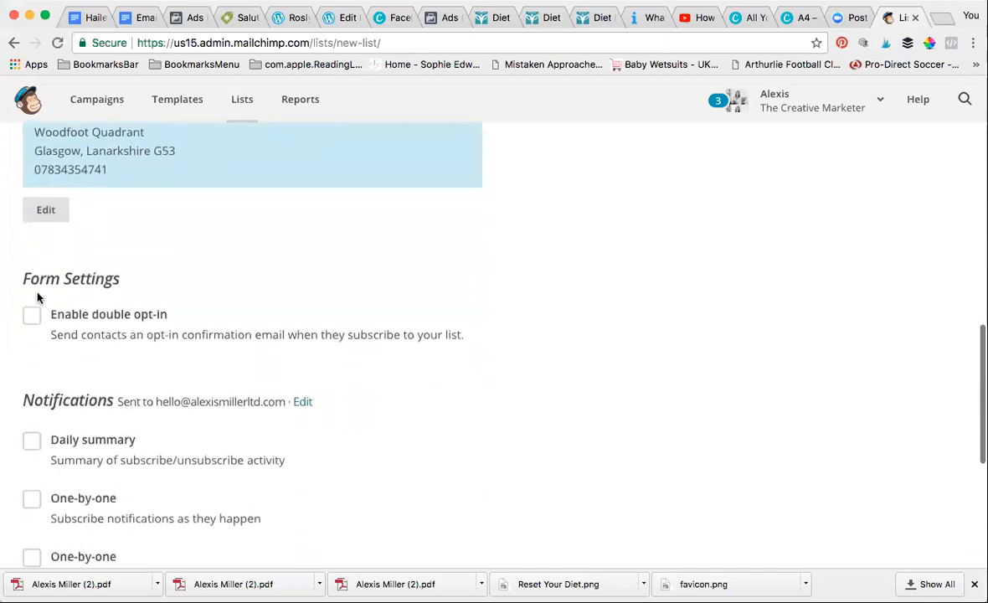
pyautogui.scroll(-1, 118, 402)
pyautogui.scroll(-3, 118, 402)
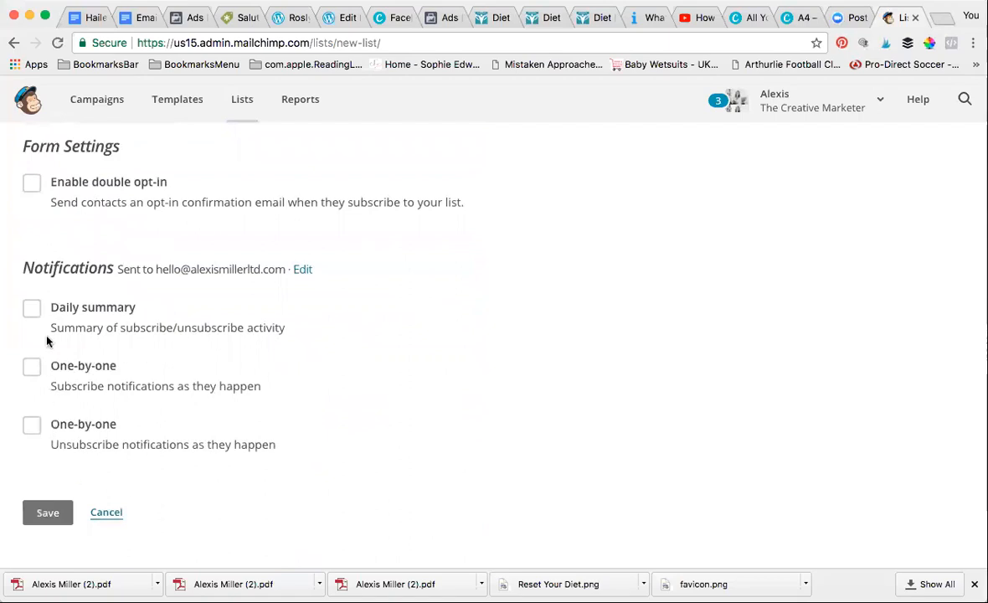
pyautogui.click(36, 312)
pyautogui.click(55, 513)
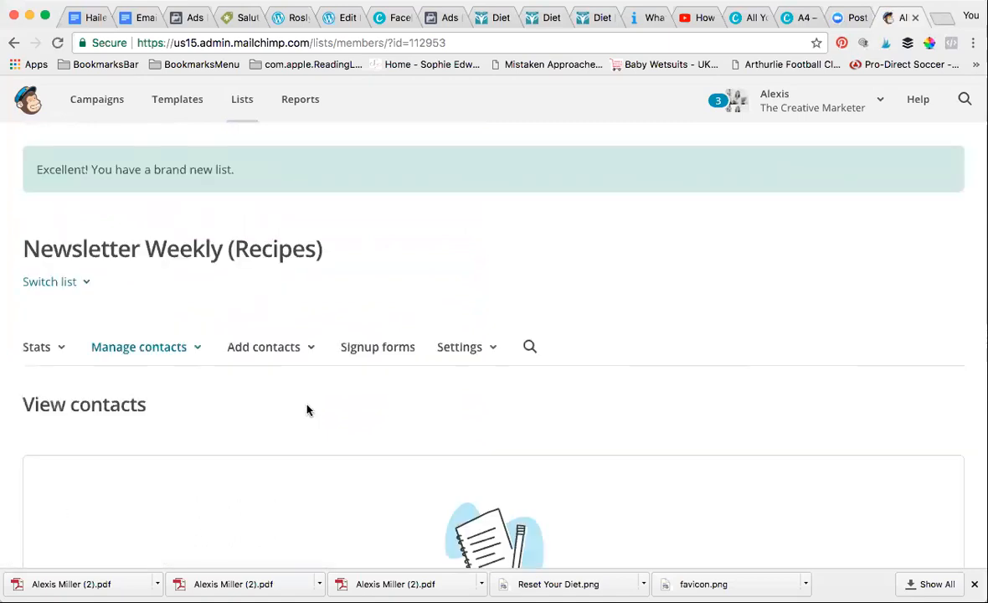
# Choose to create a signup form for Newsletter Weekly (Recipes) and select General forms
pyautogui.scroll(-5, 359, 395)
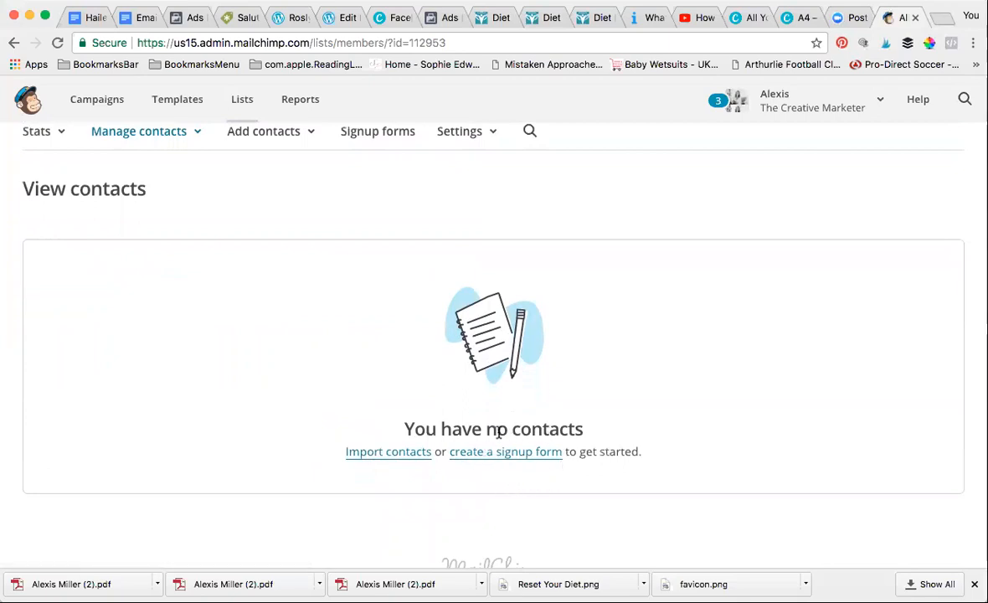
pyautogui.click(500, 457)
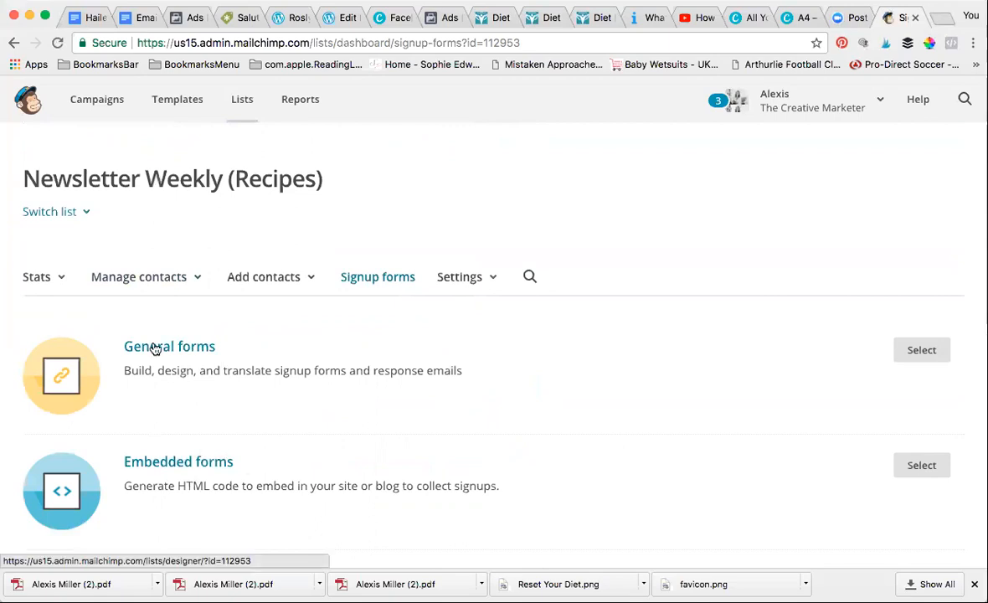
pyautogui.click(923, 351)
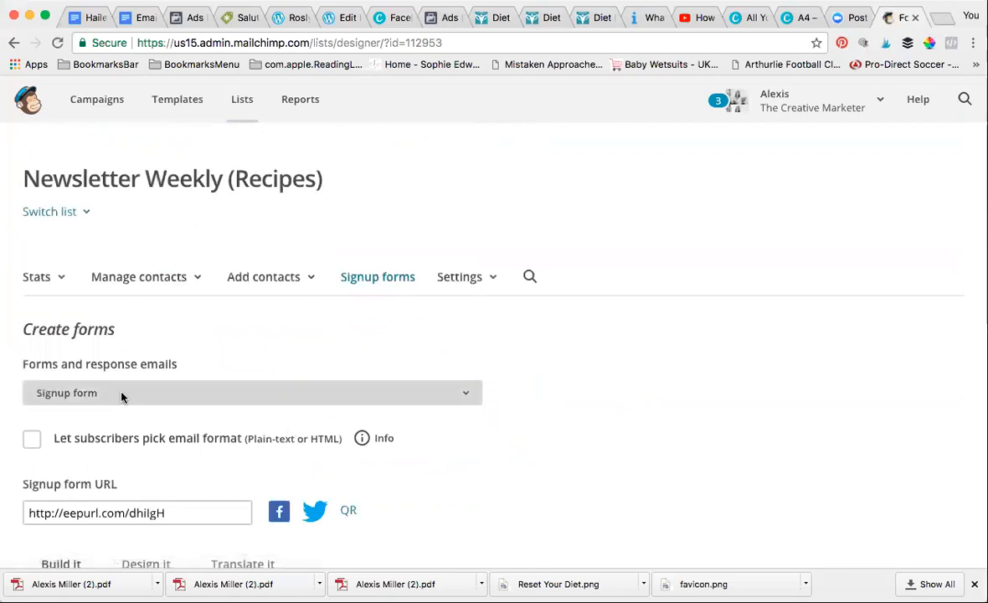
pyautogui.click(121, 397)
# Keep Signup form selected and open the Edit Your Content dialog for the intro message
pyautogui.click(99, 392)
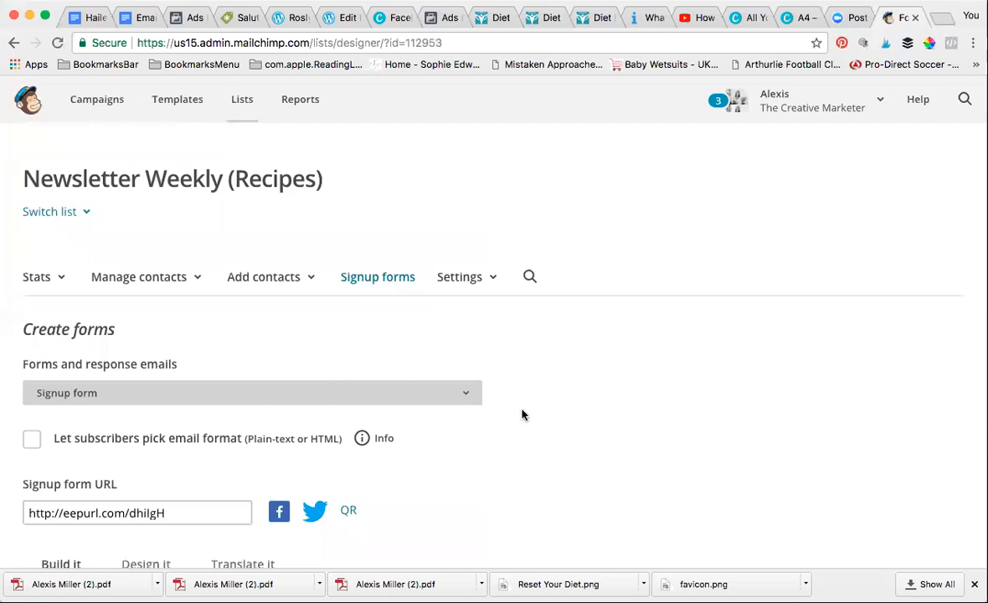
pyautogui.scroll(-5, 521, 413)
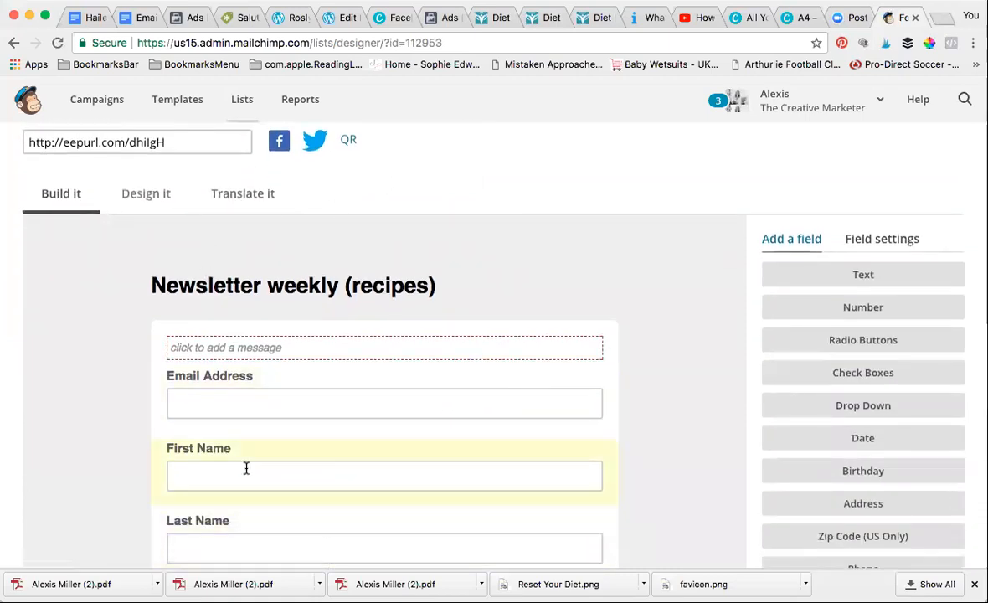
pyautogui.scroll(-5, 356, 510)
pyautogui.scroll(3, 356, 510)
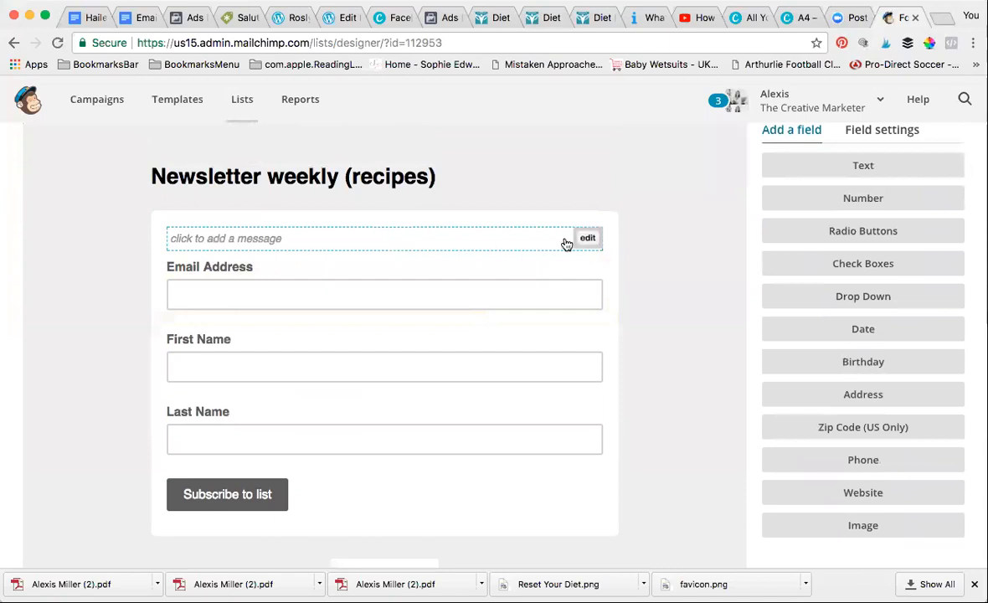
pyautogui.click(287, 249)
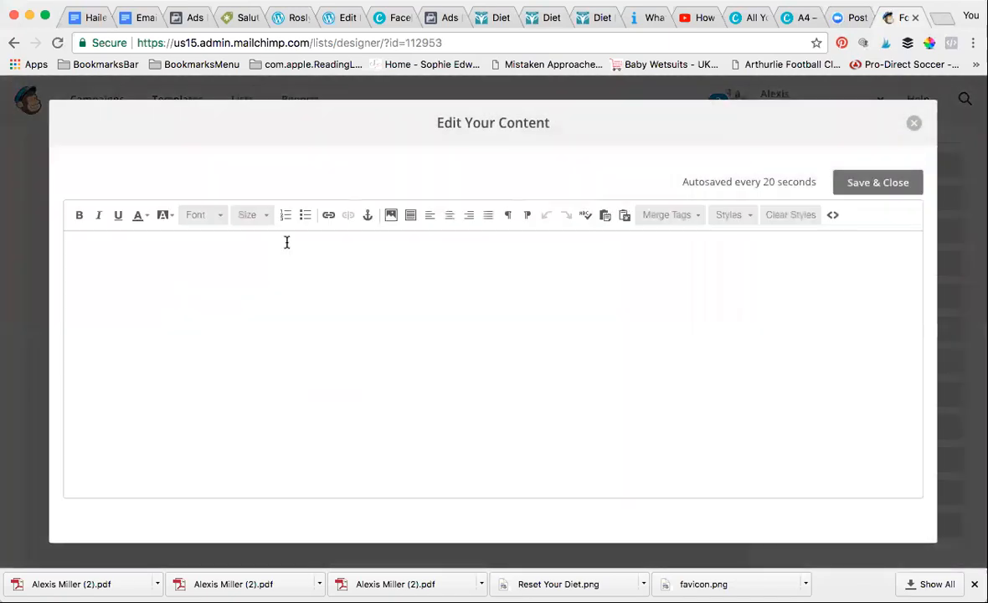
# Enter 'Weekly newsletter all of my up to date recipes.' as the intro and save it
pyautogui.write('W')
pyautogui.write('eekly newsletter all of my up to dat')
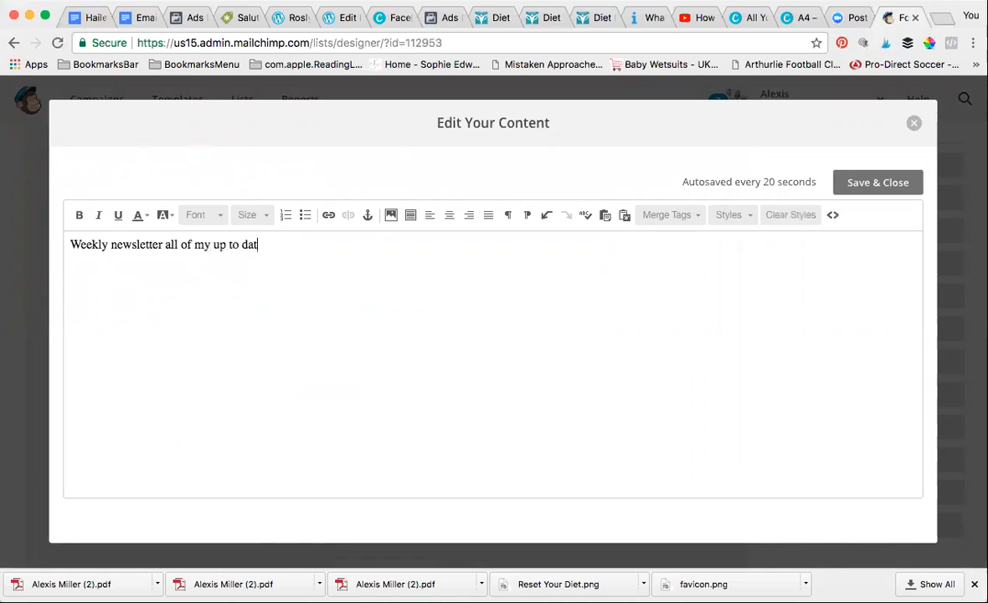
pyautogui.write('recipes.')
pyautogui.click(903, 191)
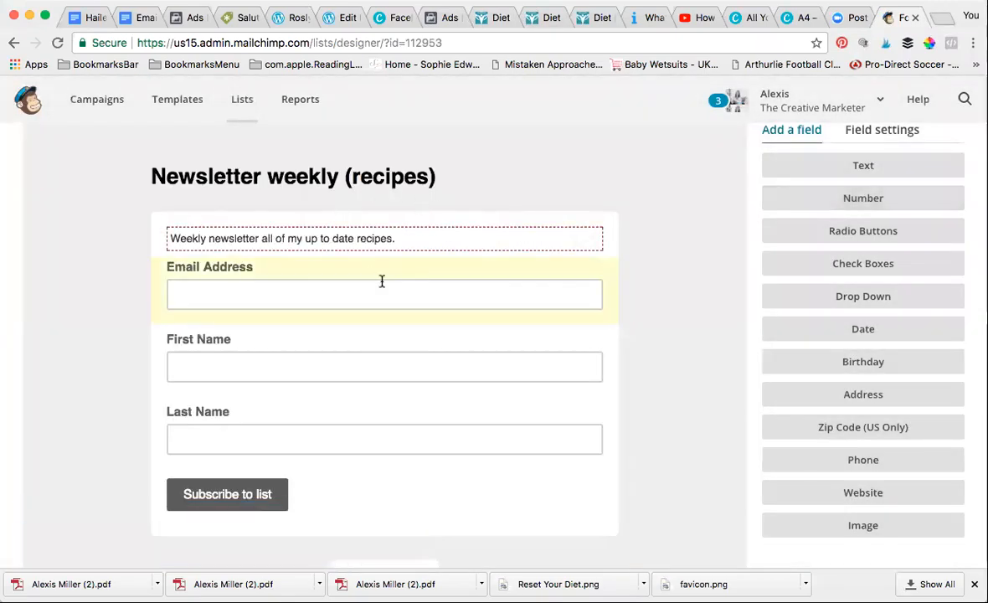
# Scroll back to the form tabs and switch to the Design it tab
pyautogui.scroll(-1, 363, 271)
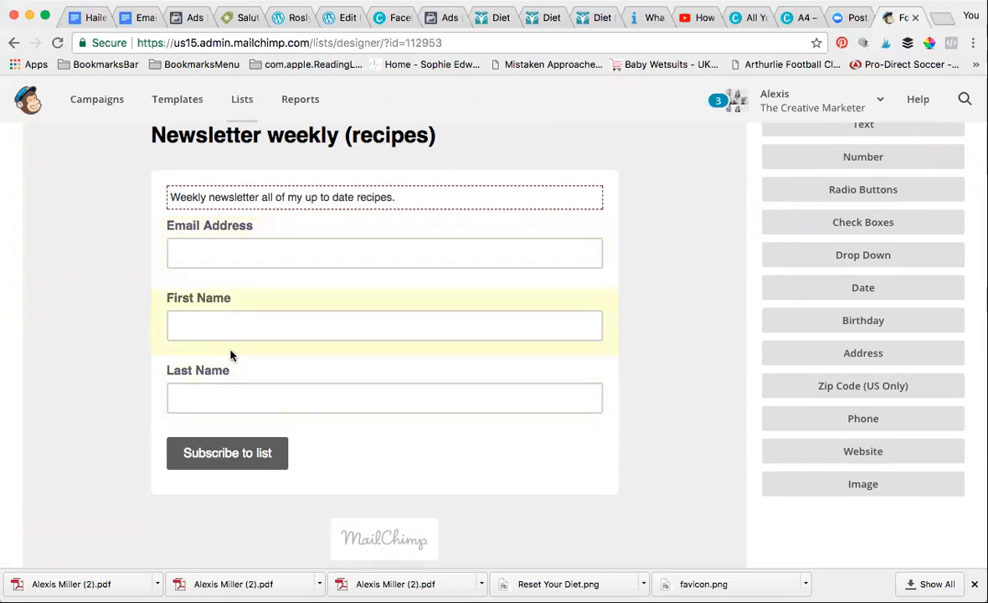
pyautogui.scroll(1, 231, 356)
pyautogui.scroll(-3, 231, 356)
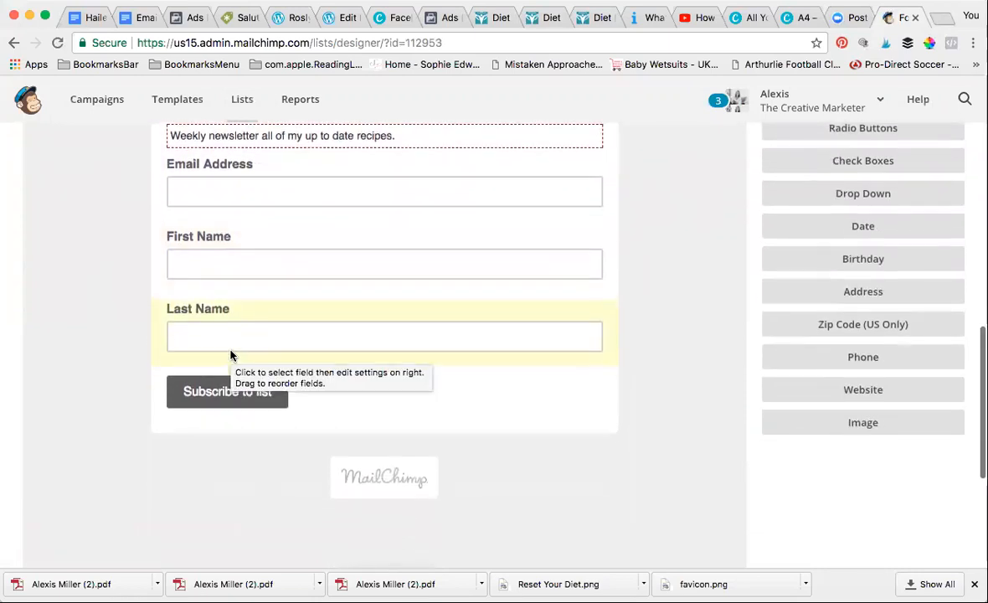
pyautogui.scroll(2, 231, 355)
pyautogui.scroll(1, 231, 355)
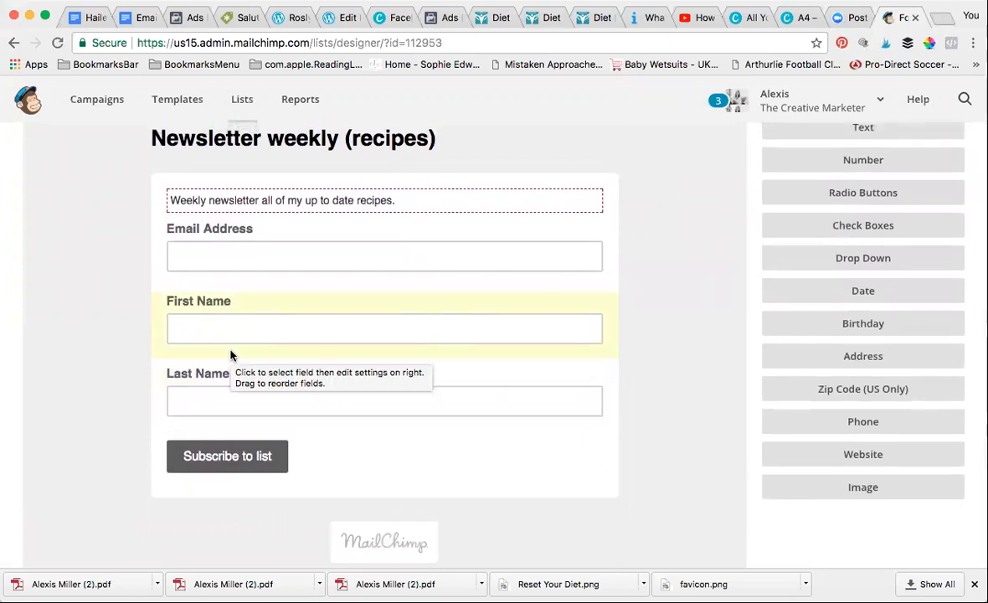
pyautogui.scroll(2, 231, 356)
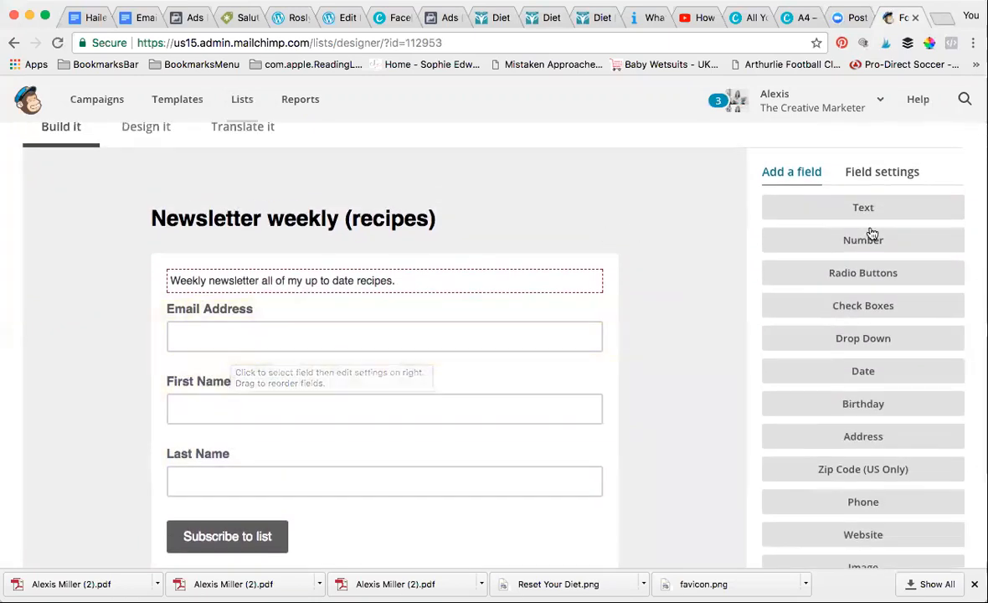
pyautogui.scroll(-3, 872, 367)
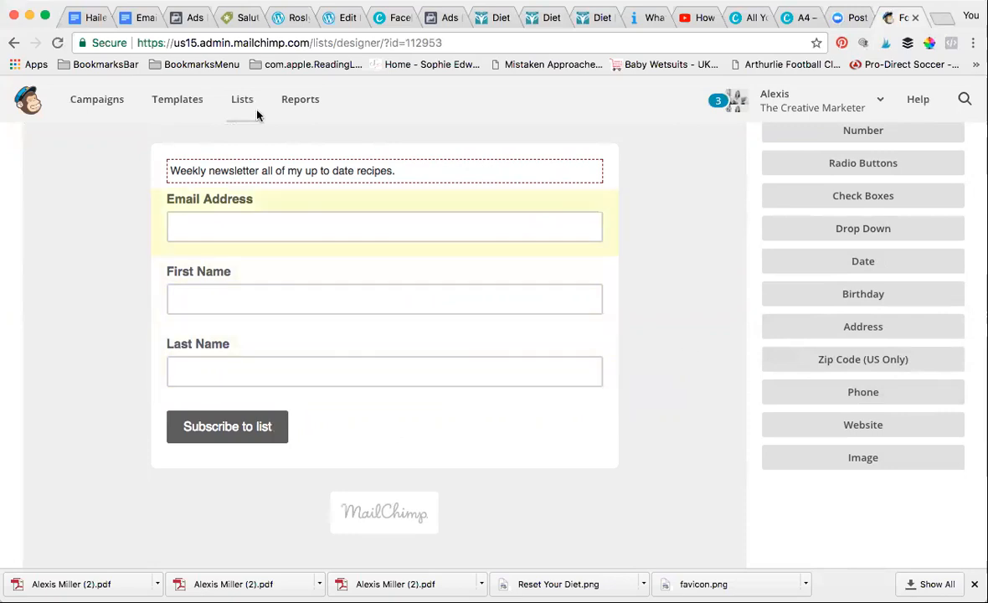
pyautogui.scroll(3, 342, 233)
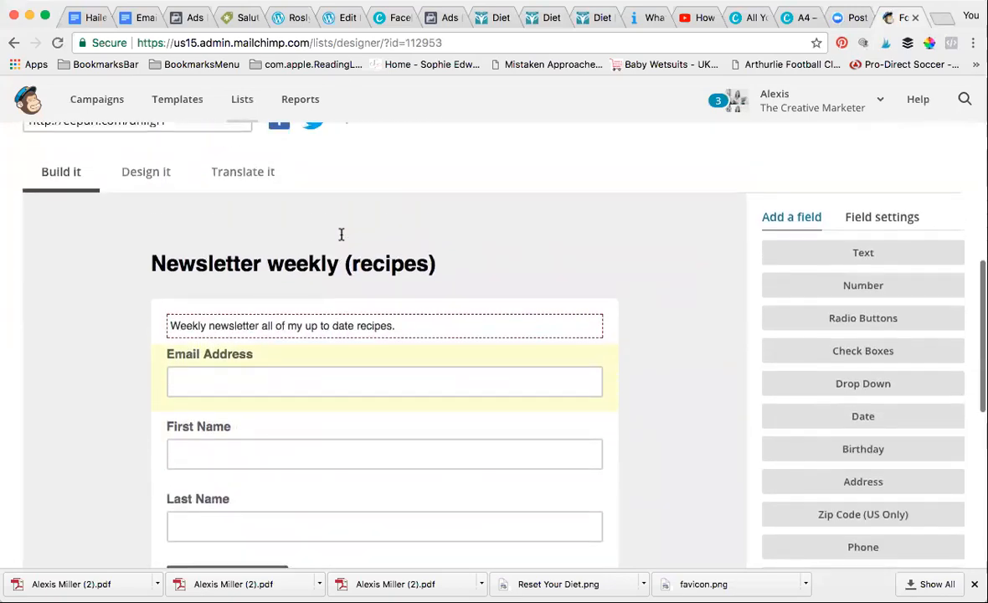
pyautogui.scroll(2, 342, 233)
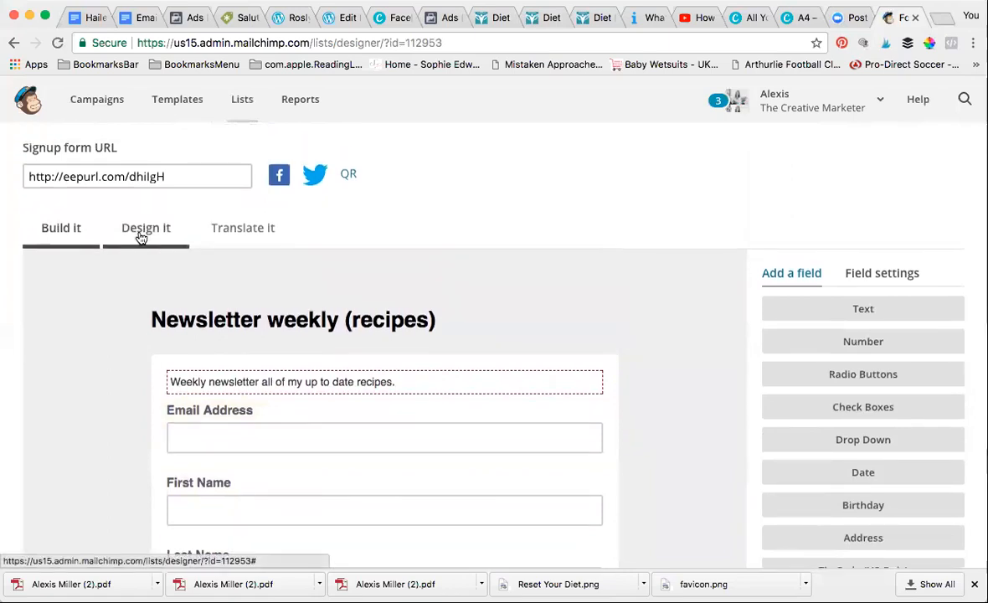
pyautogui.click(141, 238)
# Change the page background from #eeeeee to teal #39957f, then show the Body settings
pyautogui.scroll(-2, 172, 328)
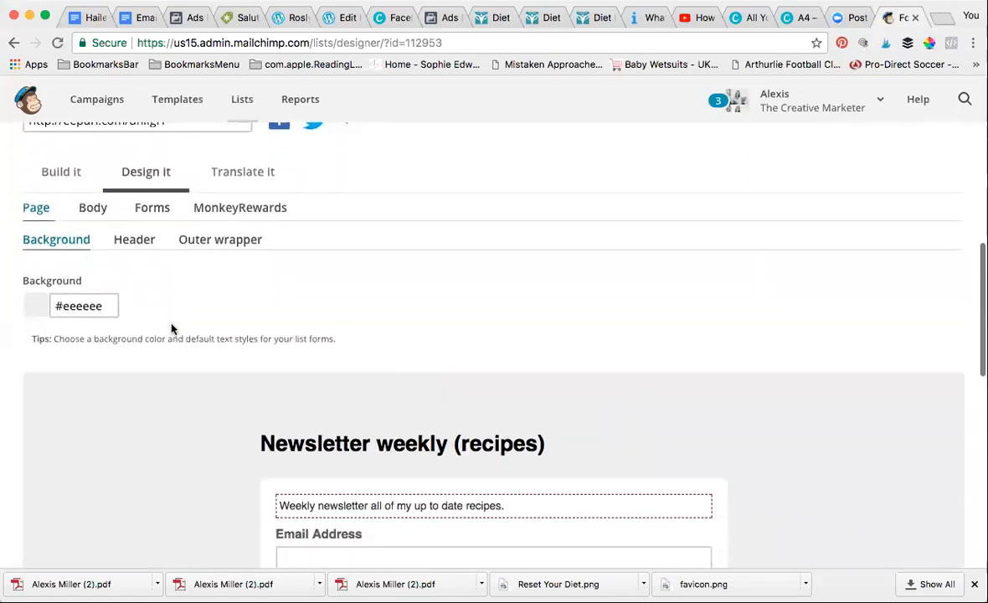
pyautogui.click(103, 306)
pyautogui.press('BackSpace')
pyautogui.press('BackSpace')
pyautogui.press('BackSpace')
pyautogui.press('BackSpace')
pyautogui.press('BackSpace')
pyautogui.write('39957f')
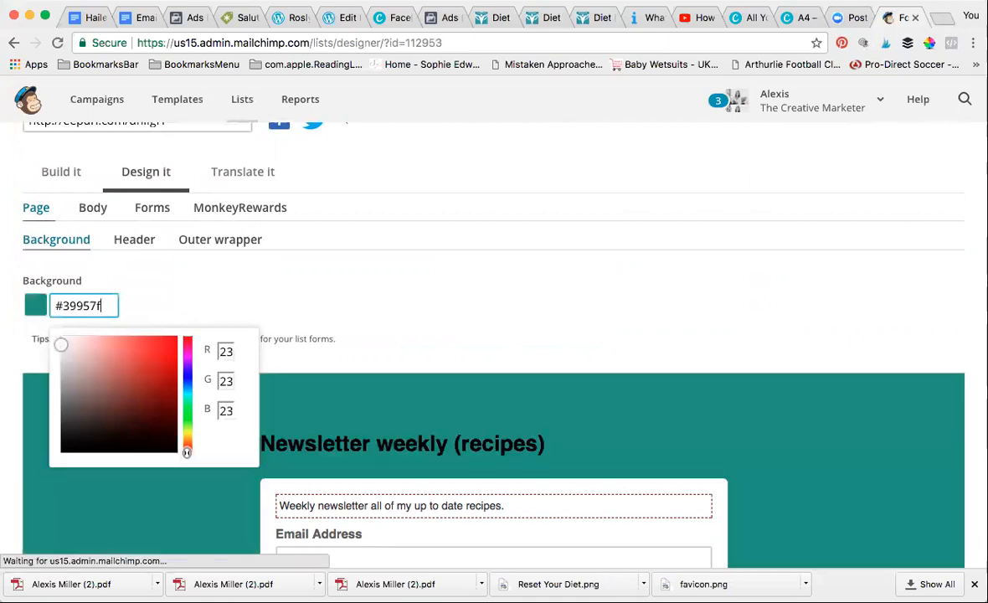
pyautogui.scroll(-3, 426, 296)
pyautogui.scroll(3, 426, 295)
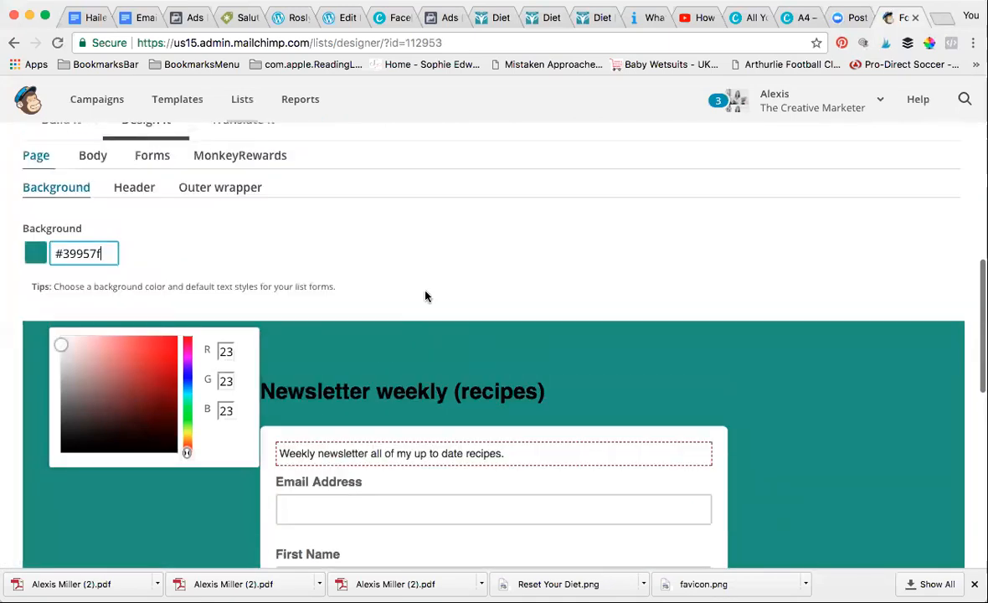
pyautogui.click(425, 296)
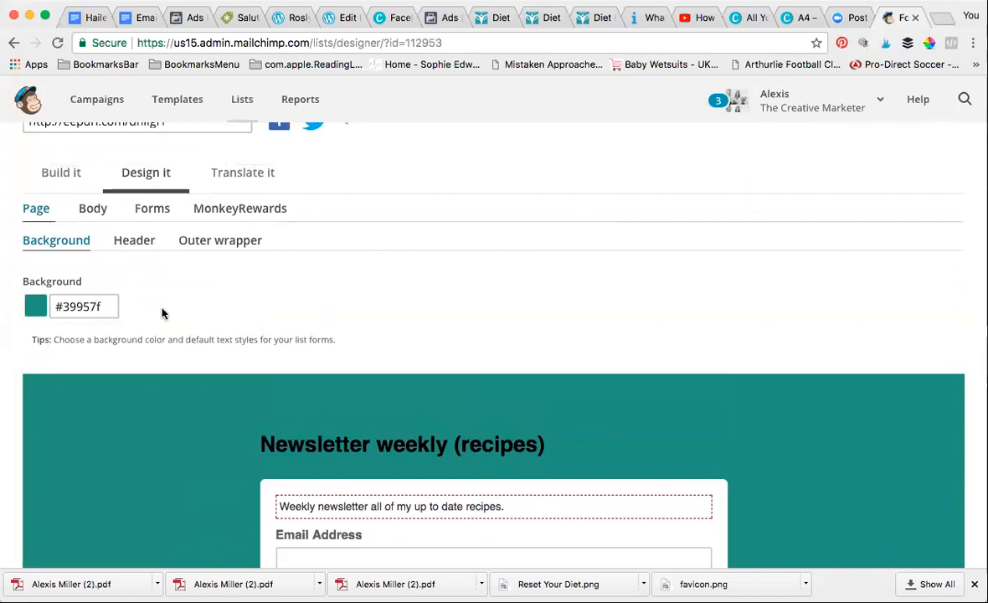
pyautogui.click(96, 210)
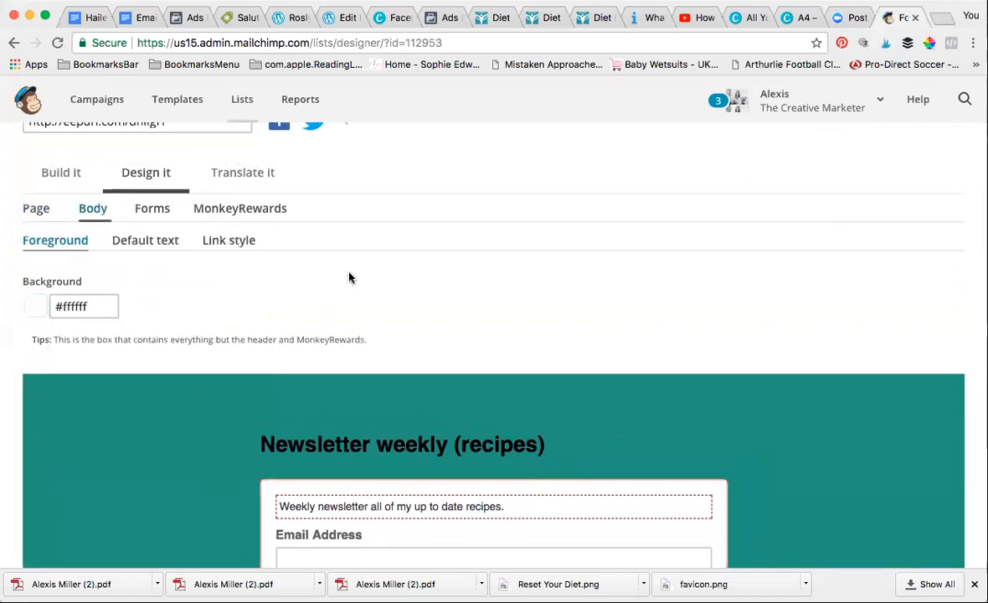
# Change the Body foreground background from #ffffff to pink #efb8b3
pyautogui.scroll(-3, 349, 275)
pyautogui.scroll(2, 349, 276)
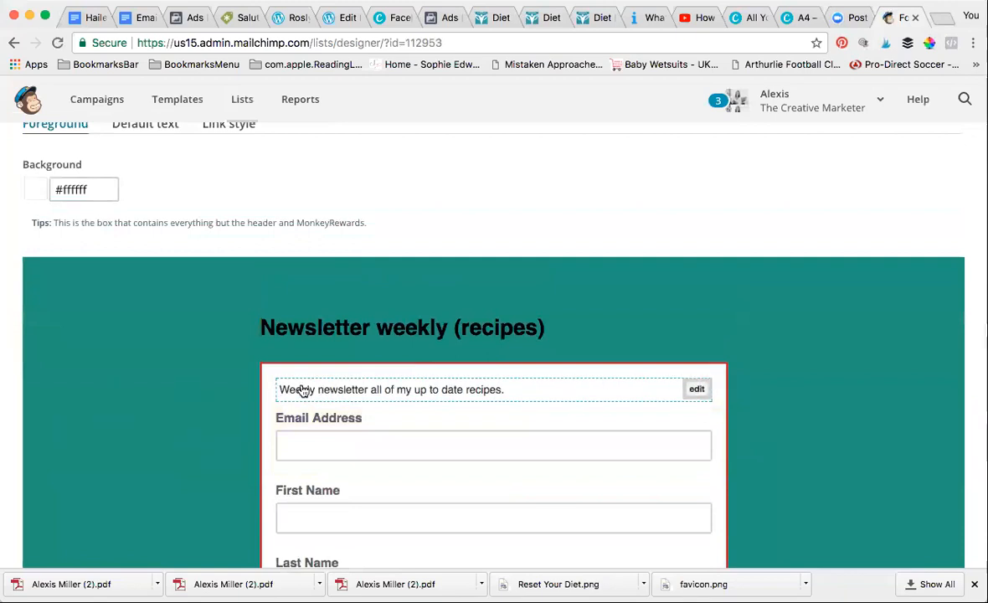
pyautogui.click(105, 191)
pyautogui.press('BackSpace')
pyautogui.press('BackSpace')
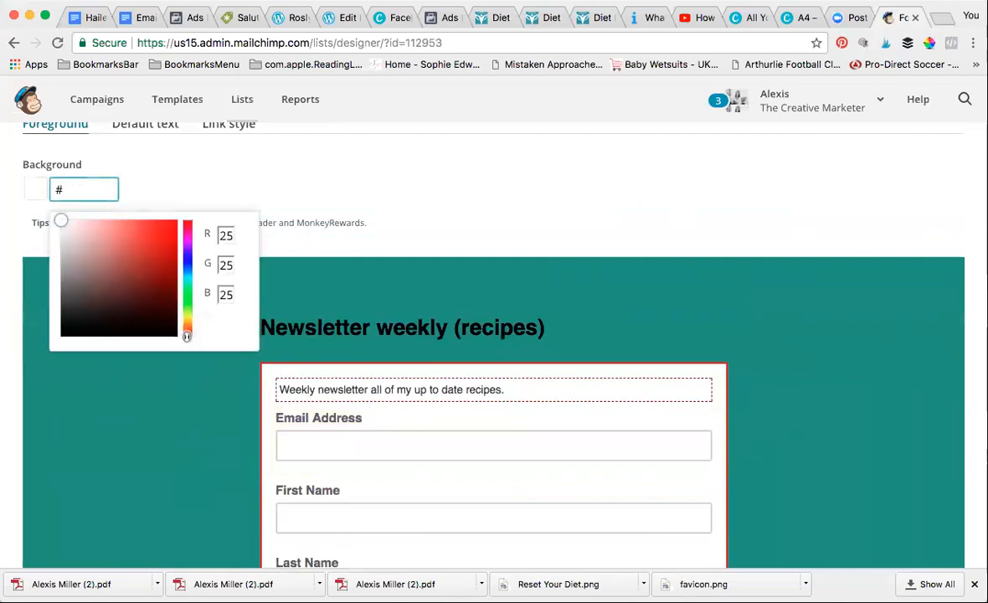
pyautogui.write('efb8b3')
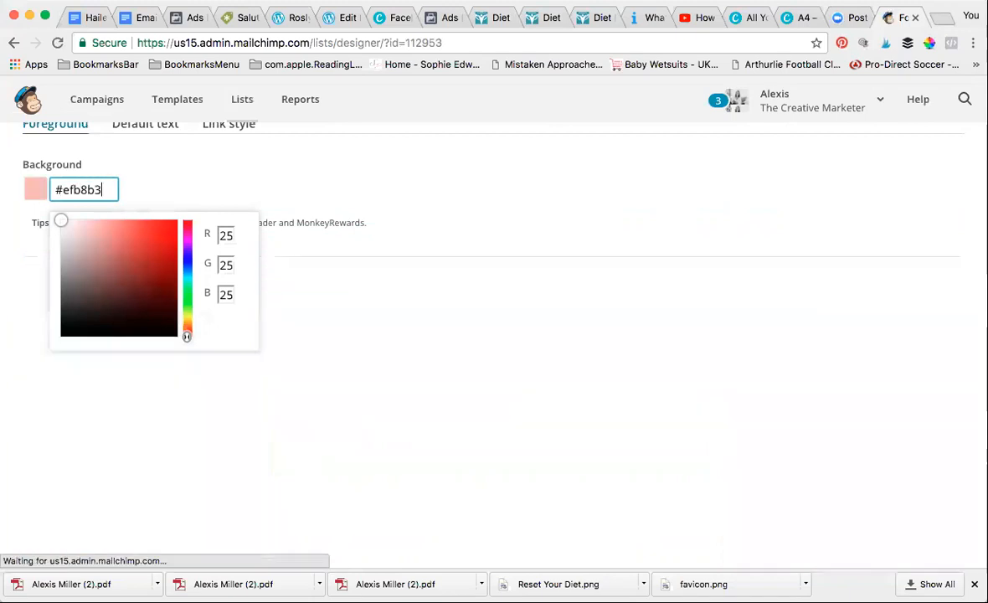
pyautogui.scroll(-3, 444, 310)
pyautogui.scroll(4, 444, 312)
pyautogui.scroll(1, 445, 310)
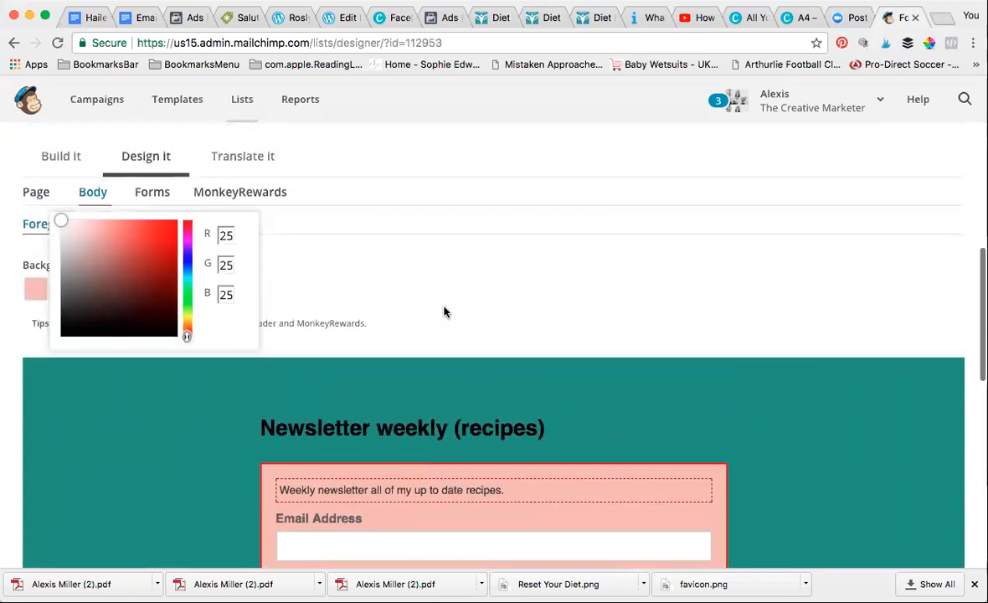
pyautogui.click(351, 277)
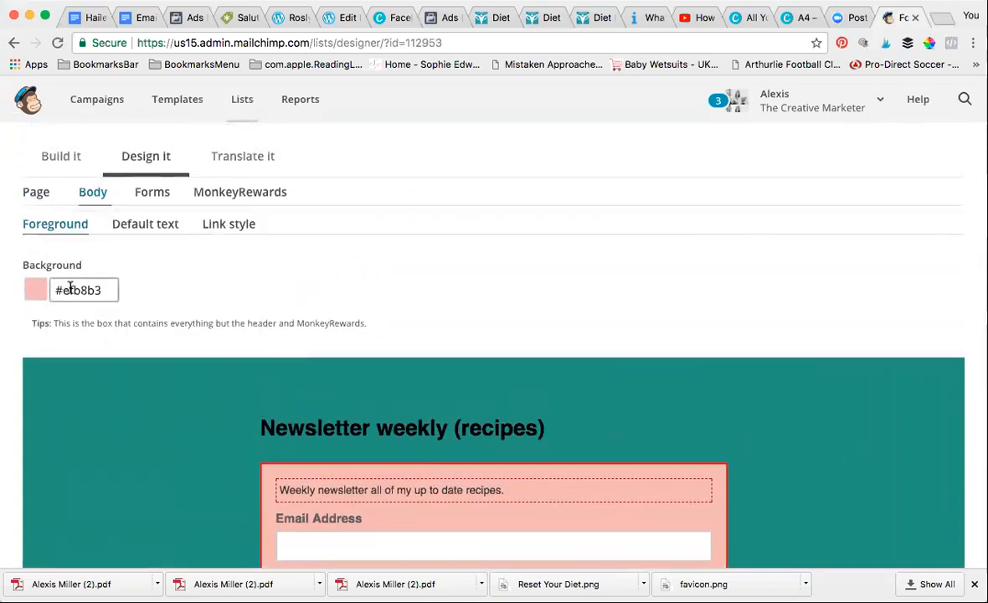
pyautogui.scroll(-5, 459, 456)
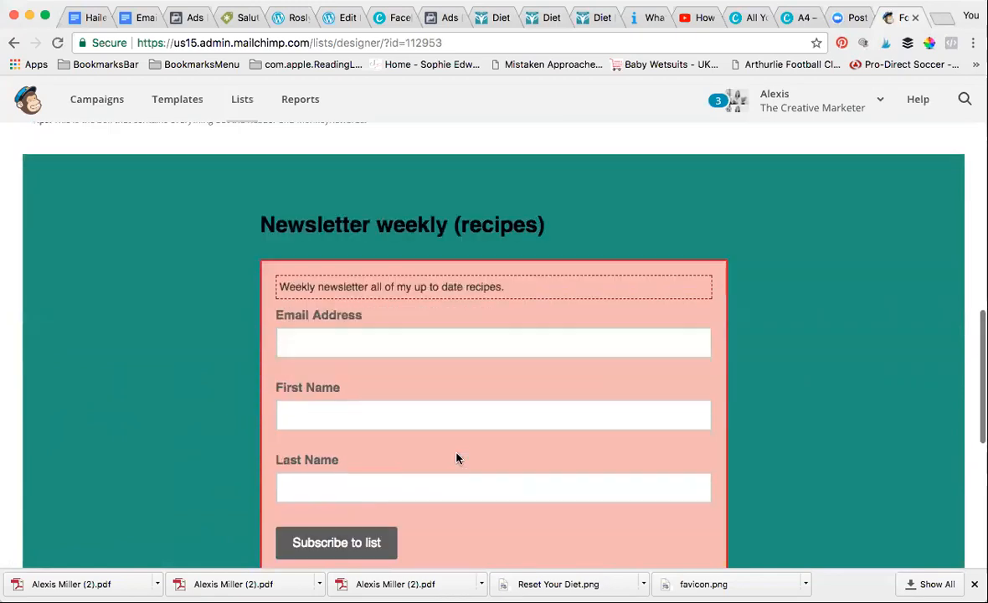
pyautogui.scroll(-3, 458, 455)
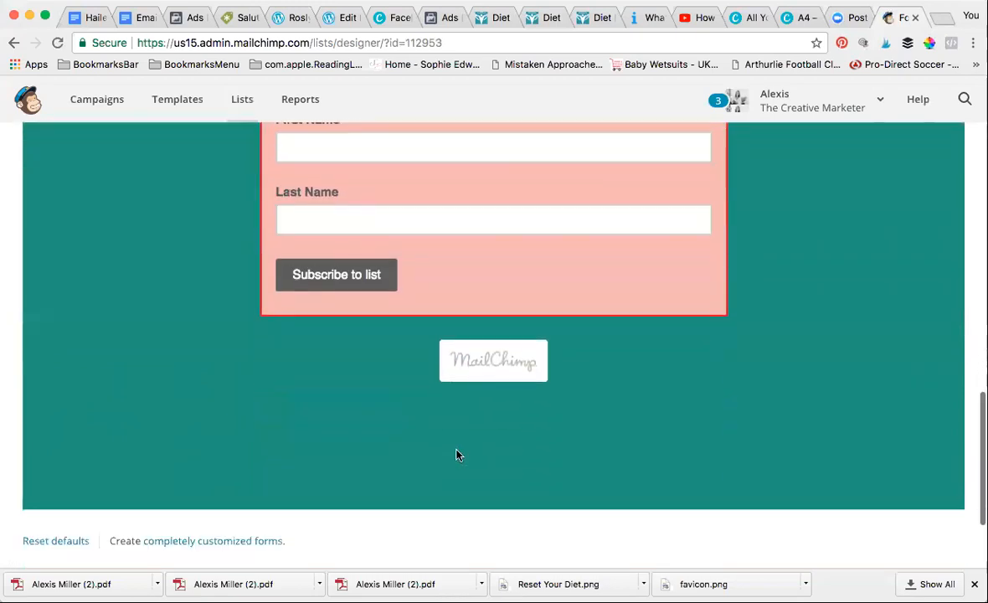
pyautogui.scroll(8, 458, 454)
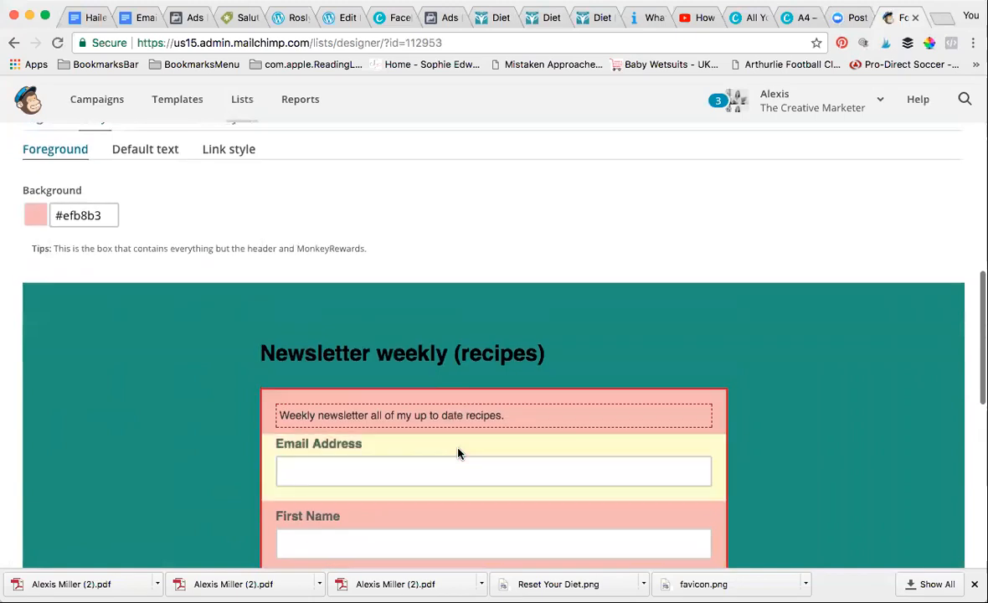
pyautogui.scroll(2, 459, 454)
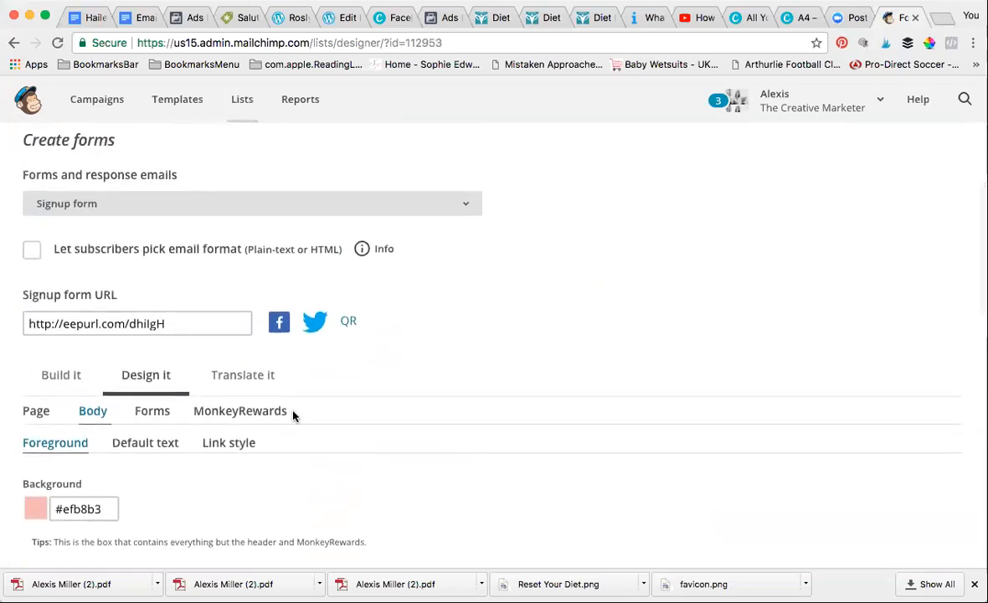
# On the Translate it tab, change the Postal/Zip label text to 'Postal code'
pyautogui.click(233, 379)
pyautogui.scroll(-2, 481, 395)
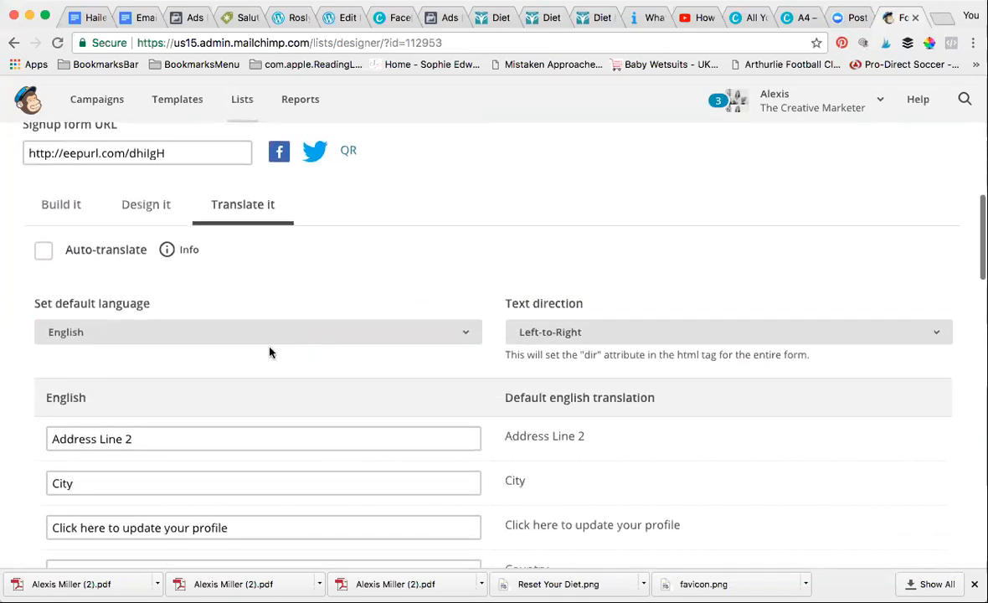
pyautogui.scroll(-2, 241, 354)
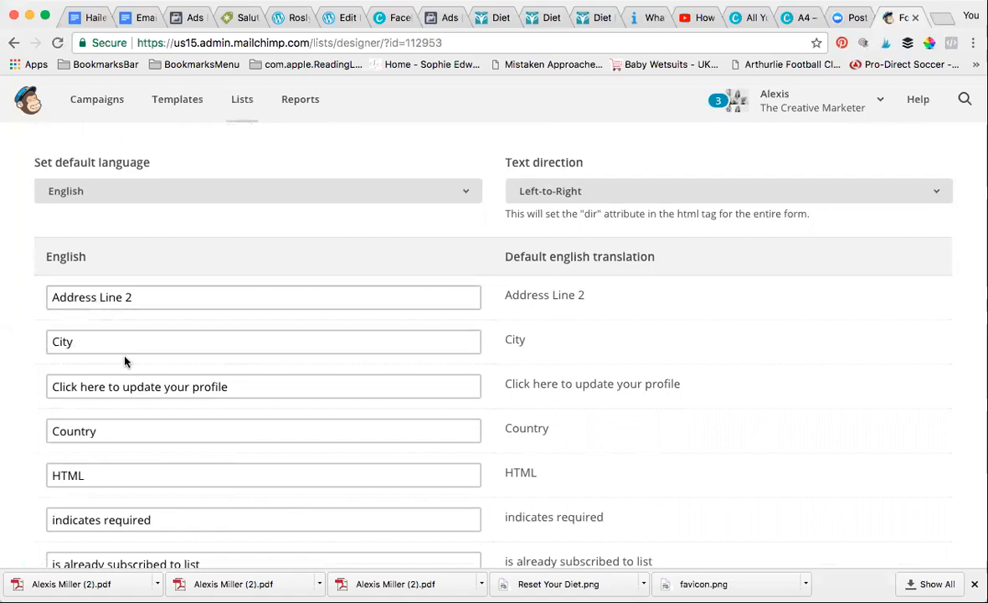
pyautogui.scroll(-1, 151, 418)
pyautogui.scroll(-3, 151, 418)
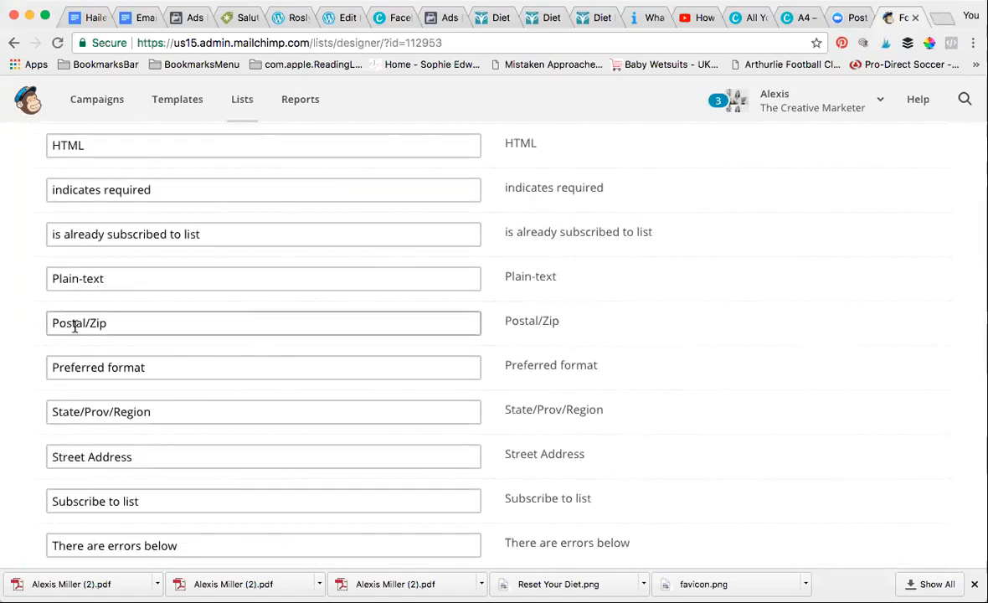
pyautogui.click(108, 323)
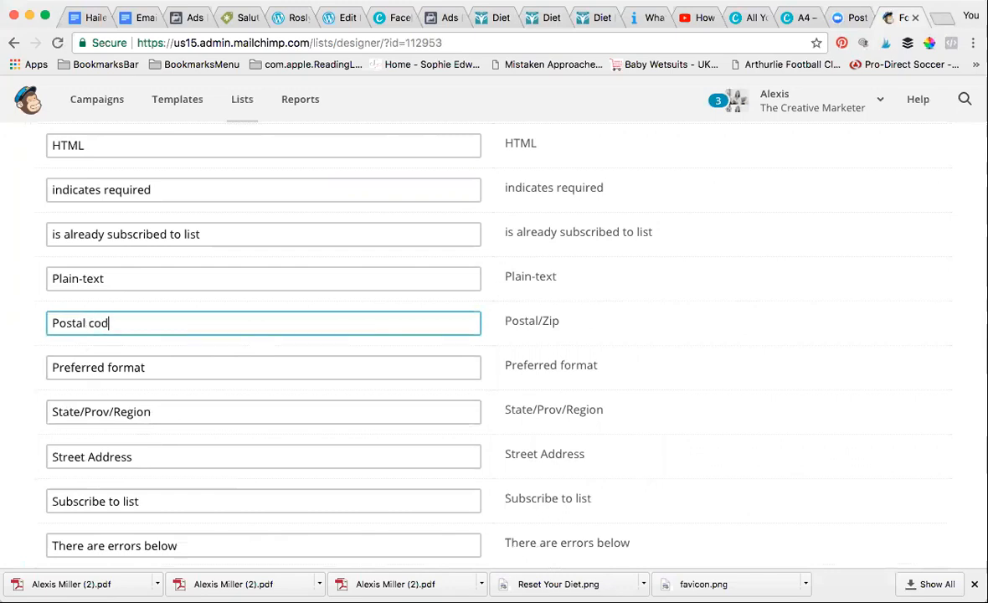
pyautogui.scroll(-3, 165, 437)
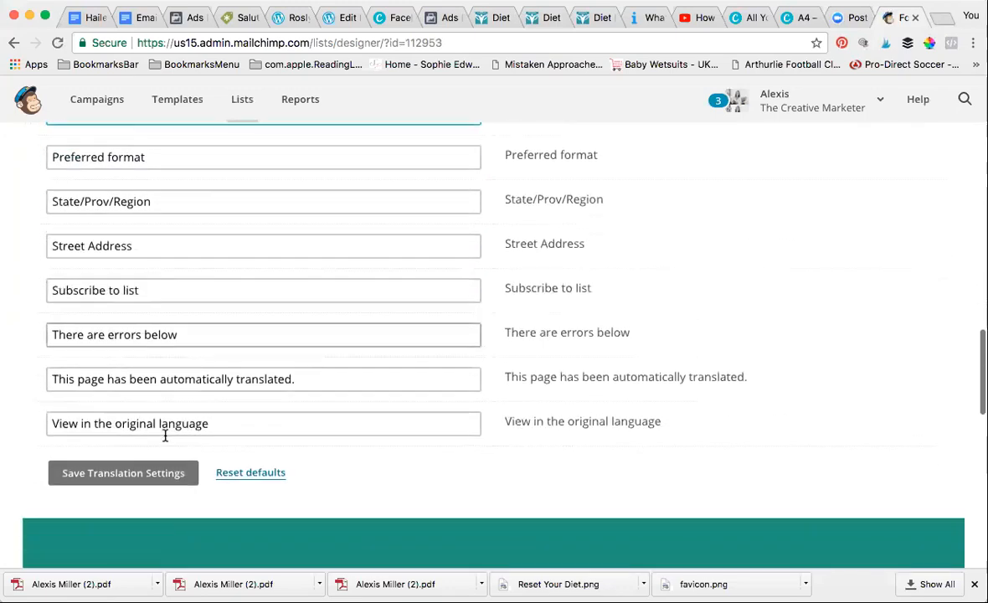
pyautogui.scroll(1, 165, 437)
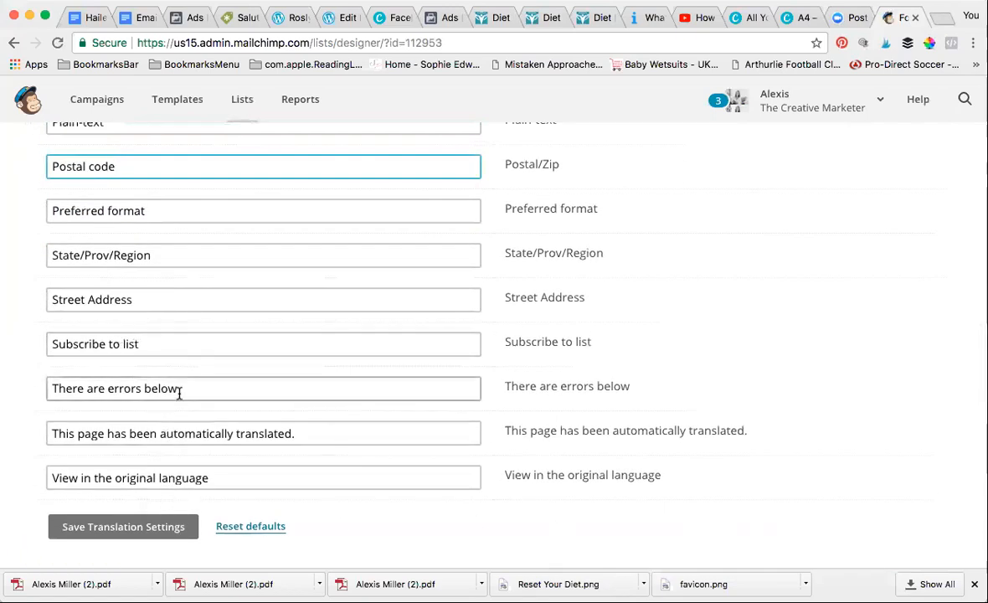
pyautogui.scroll(-1, 177, 393)
pyautogui.scroll(6, 178, 393)
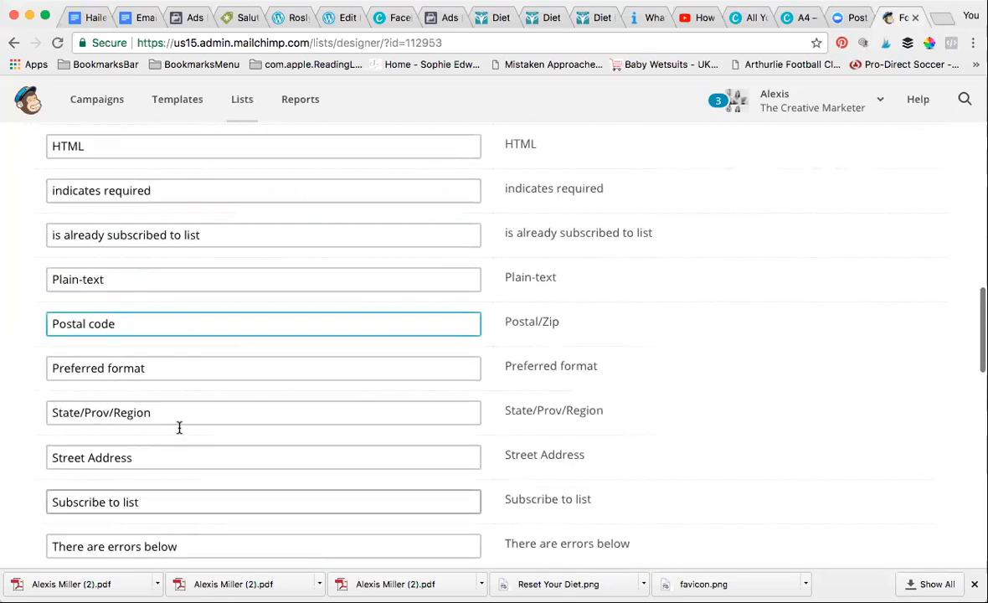
pyautogui.scroll(6, 178, 432)
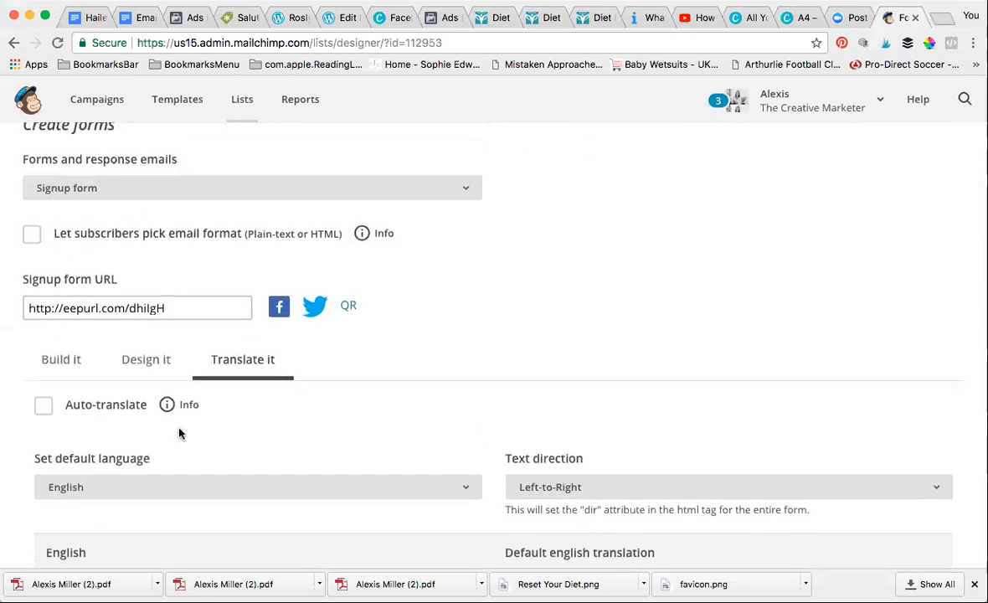
pyautogui.click(141, 343)
pyautogui.scroll(-10, 141, 343)
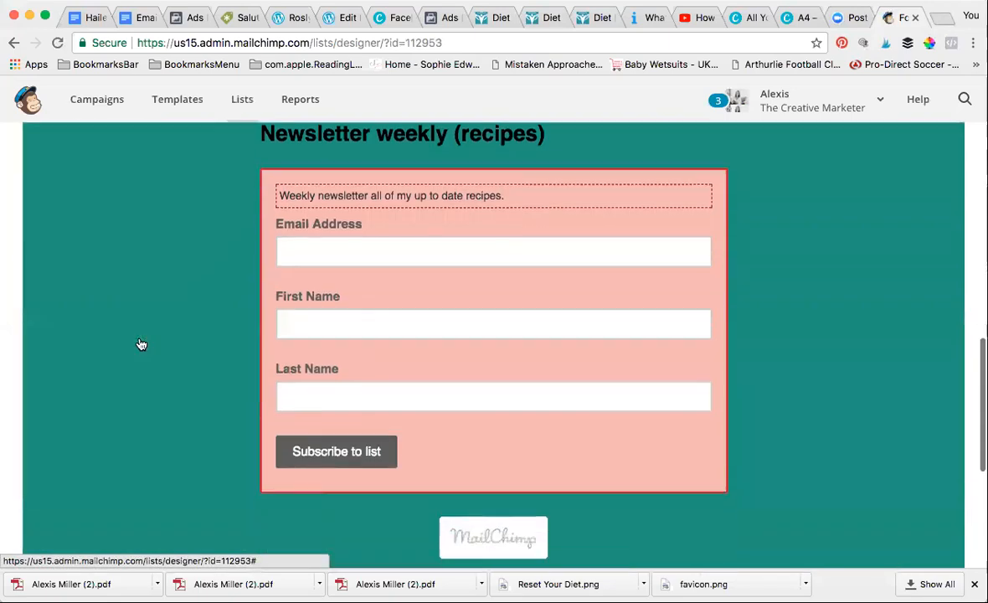
pyautogui.scroll(12, 139, 343)
pyautogui.scroll(-3, 139, 343)
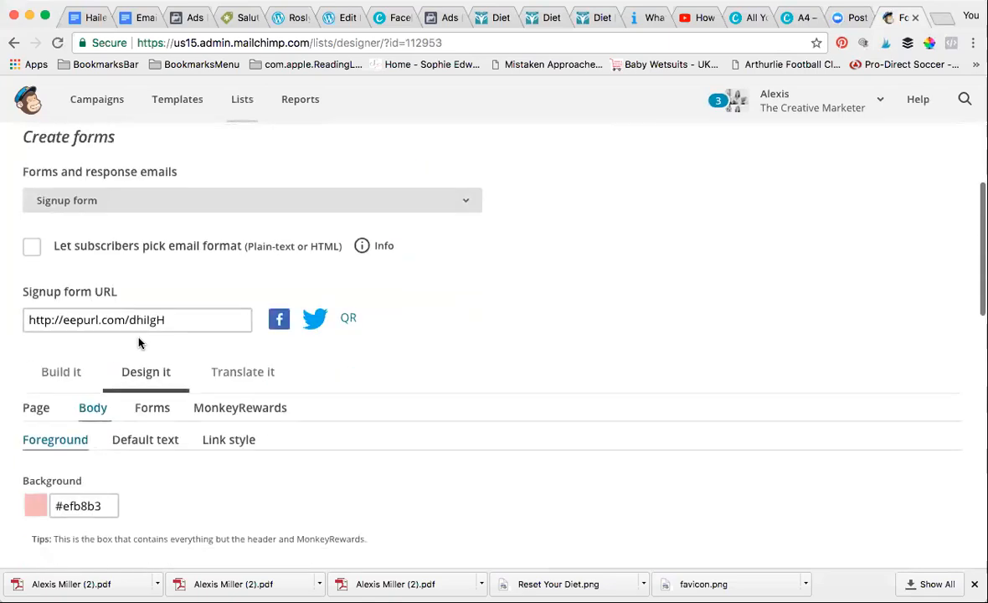
pyautogui.tripleClick(176, 320)
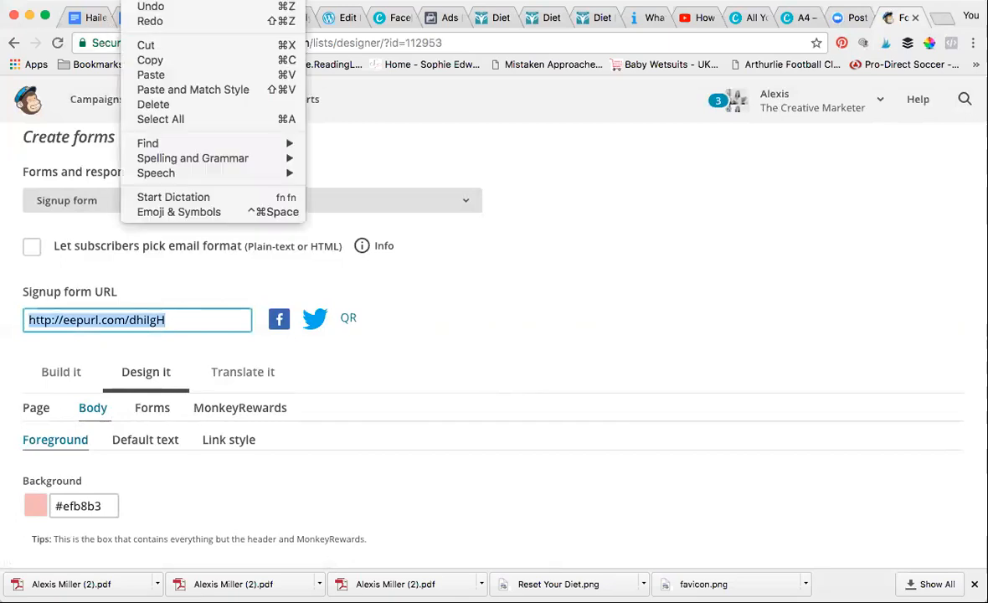
pyautogui.click(153, 60)
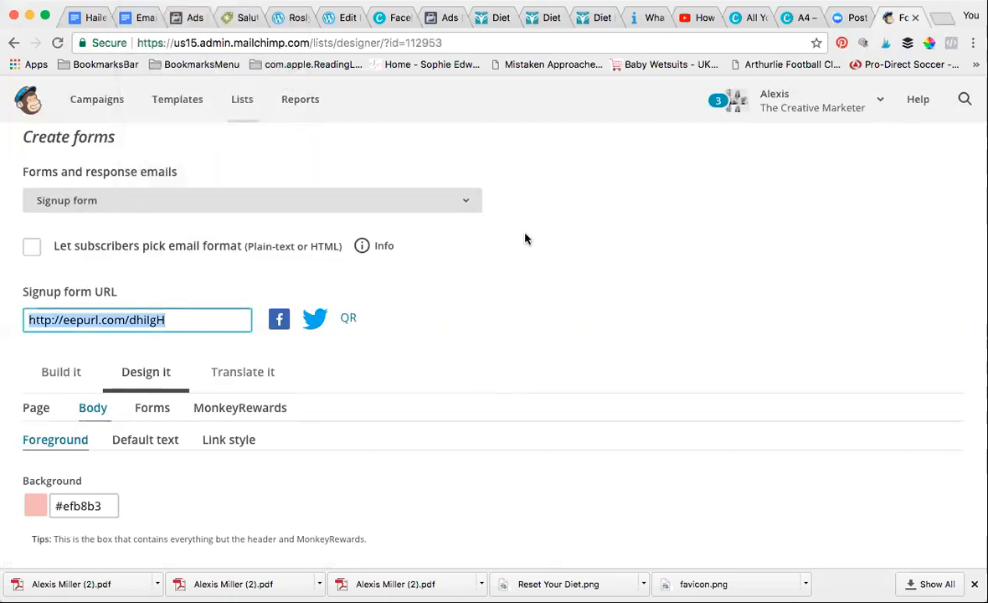
# Load Facebook in a new Chrome tab by entering 'facebook' in the address bar
pyautogui.click(942, 18)
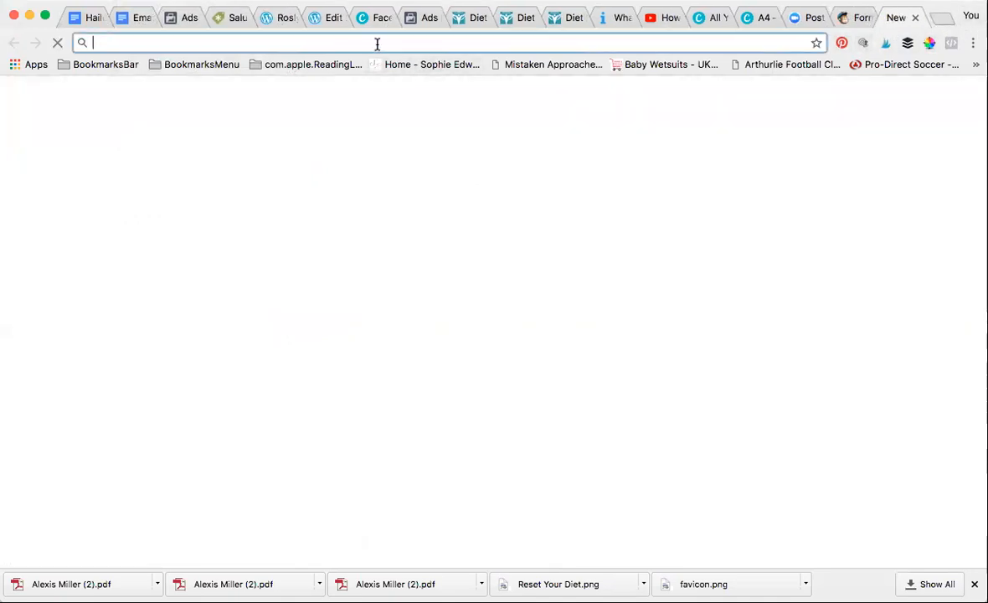
pyautogui.write('facebook.com')
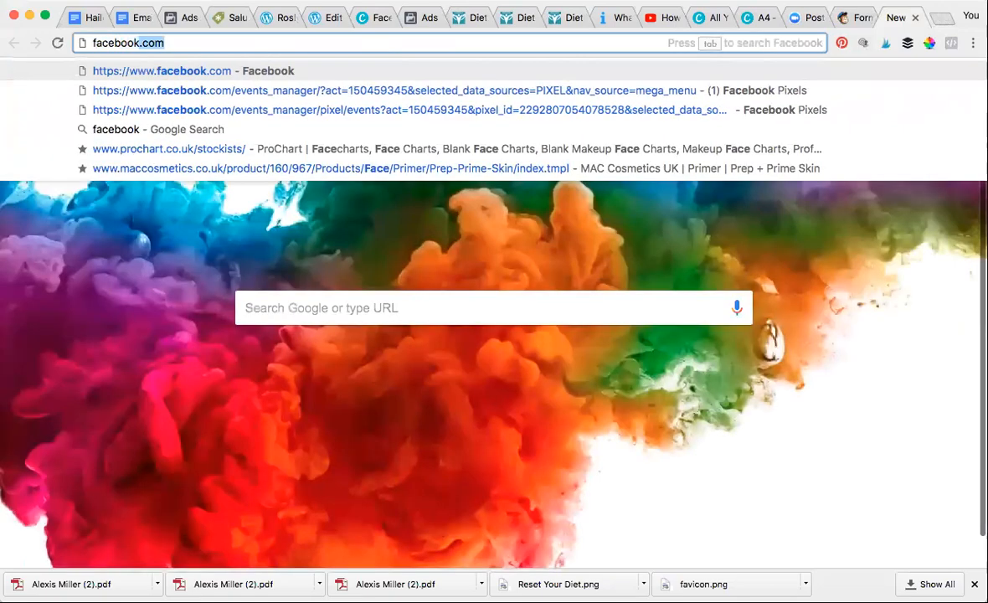
pyautogui.press('Return')
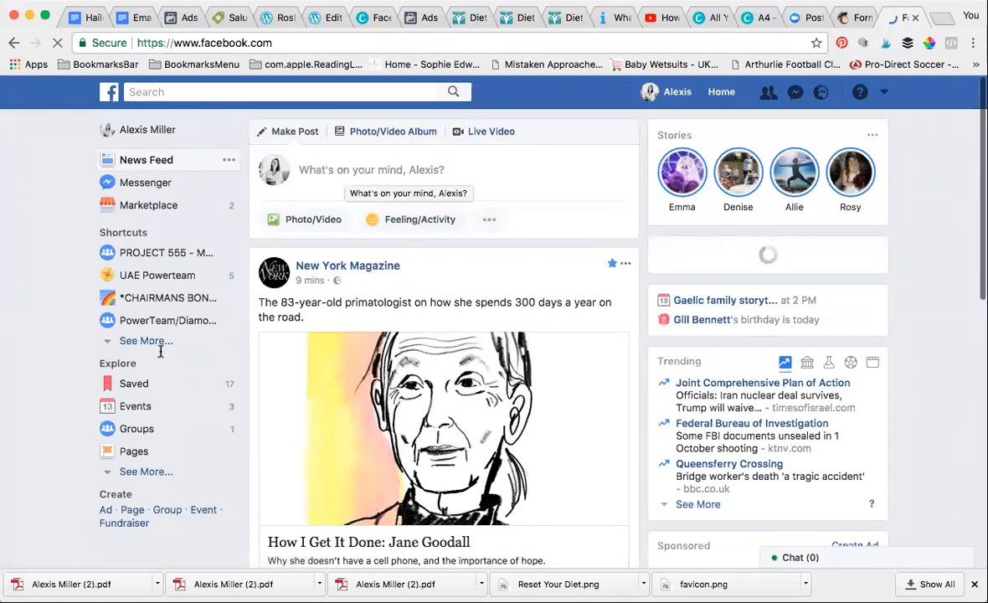
# Search Facebook for 'the creative marketer mastermind' and go to that closed group's Discussion page
pyautogui.click(196, 90)
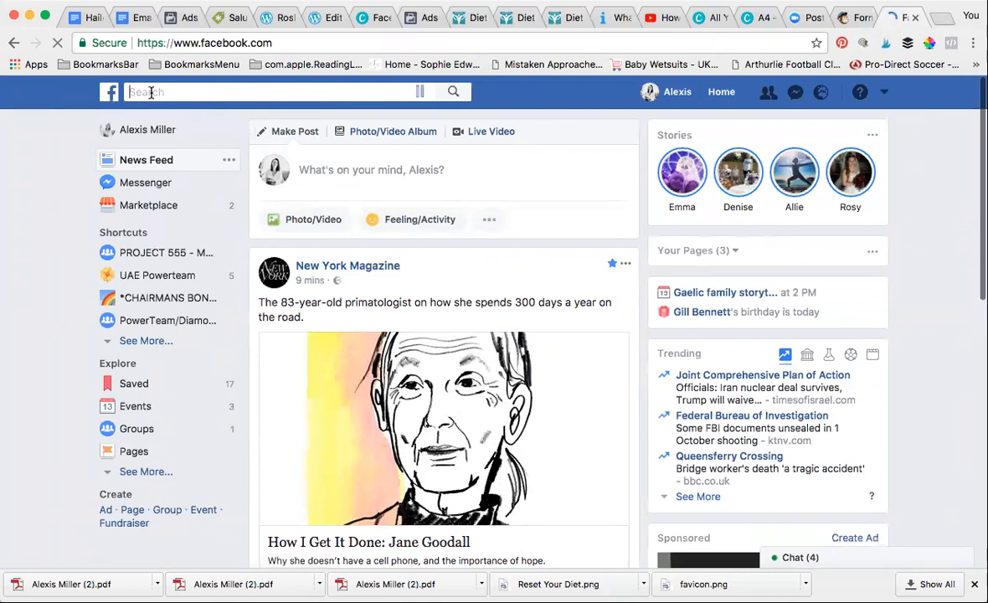
pyautogui.write('the')
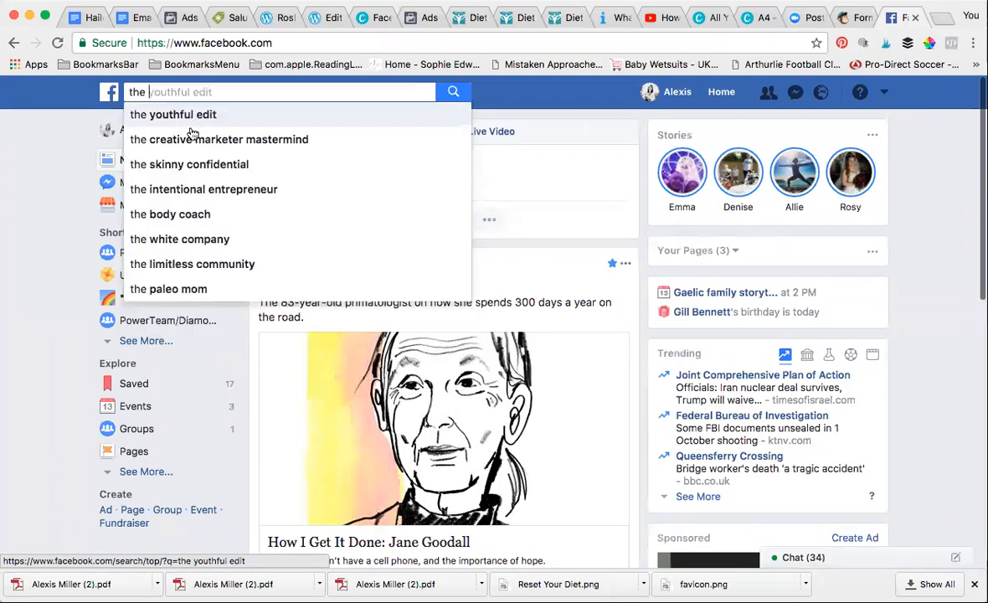
pyautogui.click(192, 141)
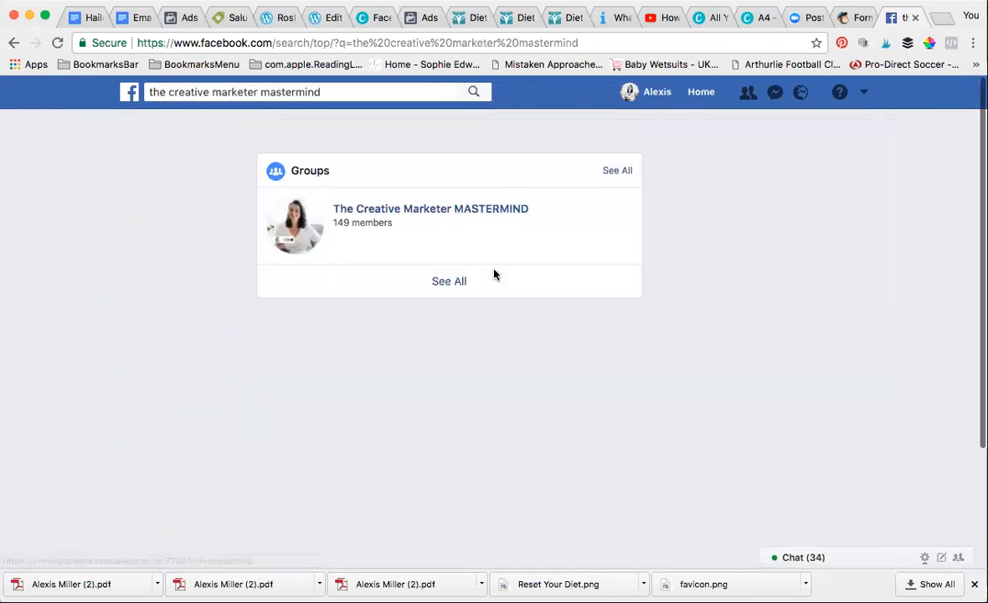
pyautogui.click(441, 212)
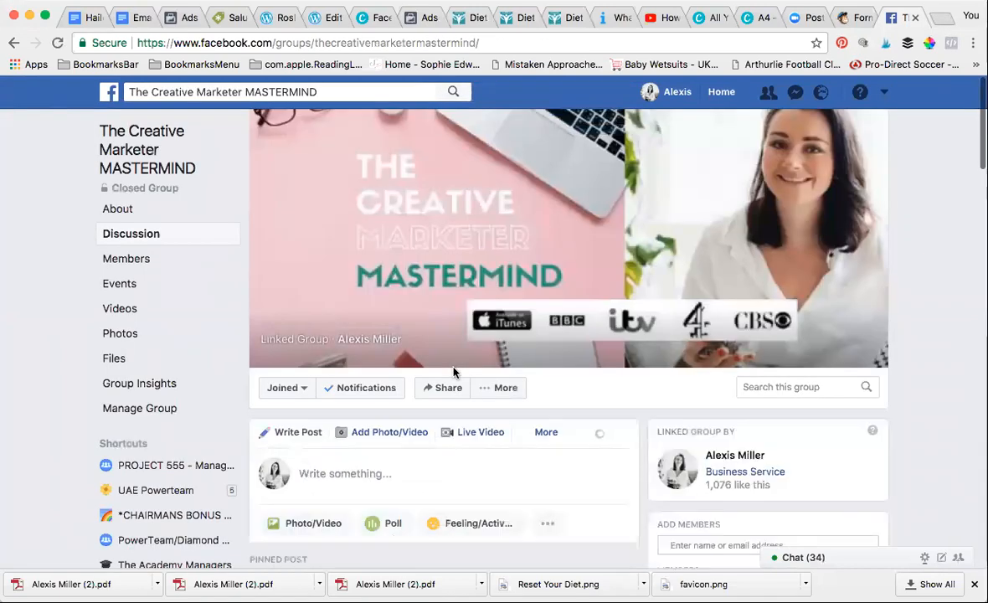
pyautogui.scroll(-5, 454, 372)
pyautogui.scroll(2, 454, 366)
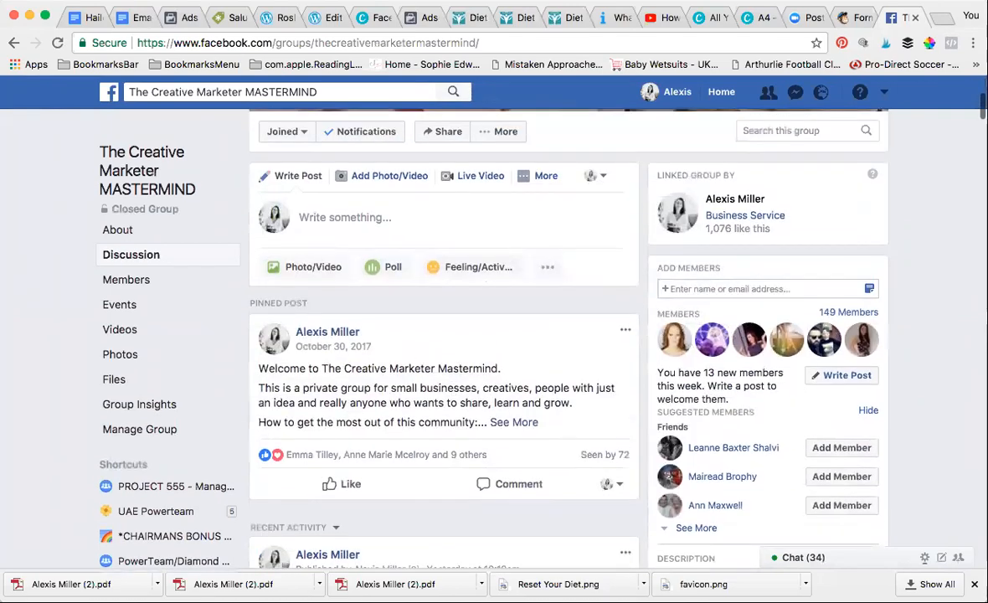
pyautogui.click(345, 217)
pyautogui.write('I am crea')
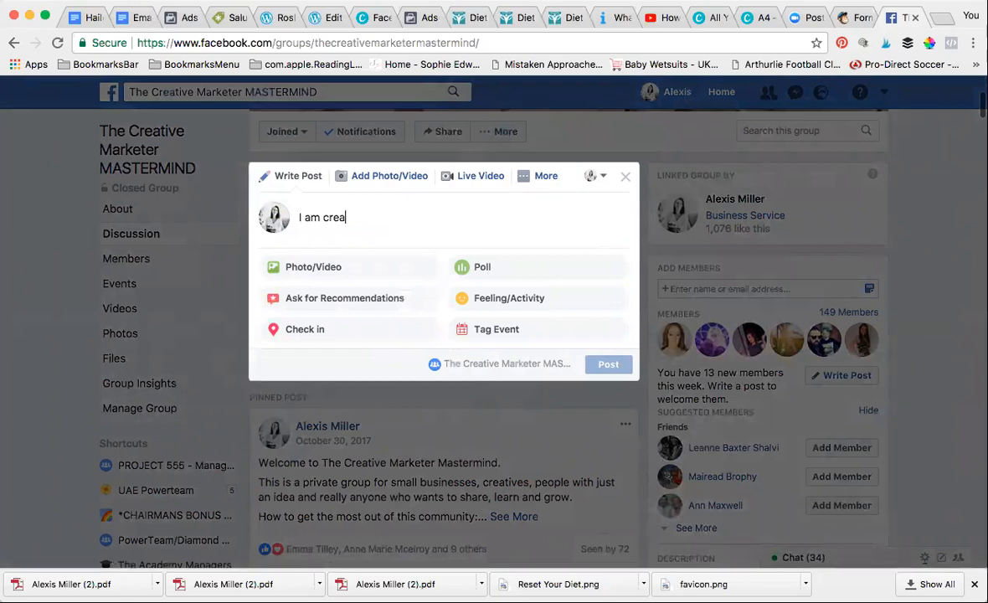
pyautogui.write('ting....')
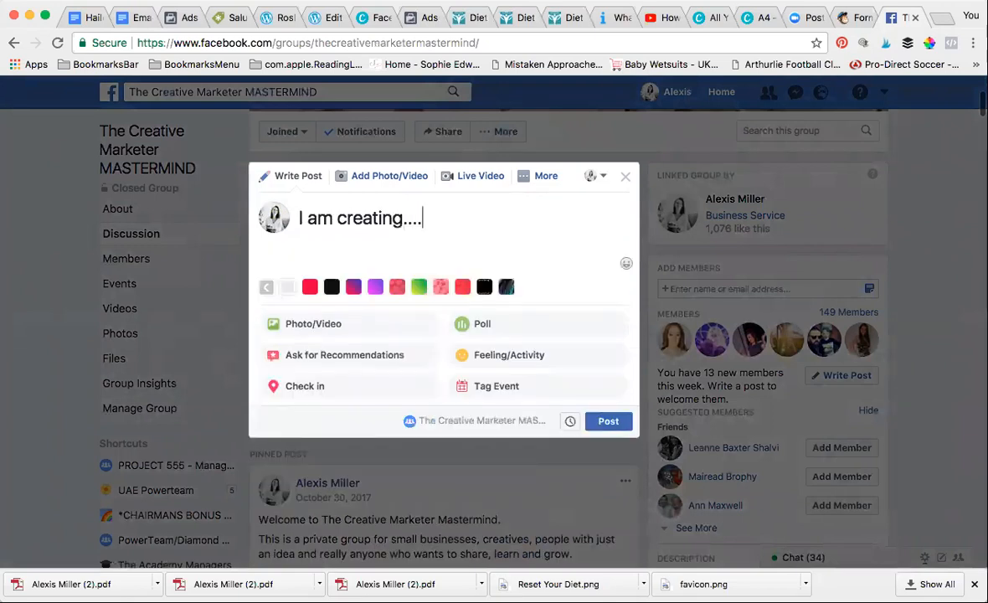
pyautogui.write('....')
pyautogui.press('Return')
pyautogui.click(130, 2)
pyautogui.click(160, 76)
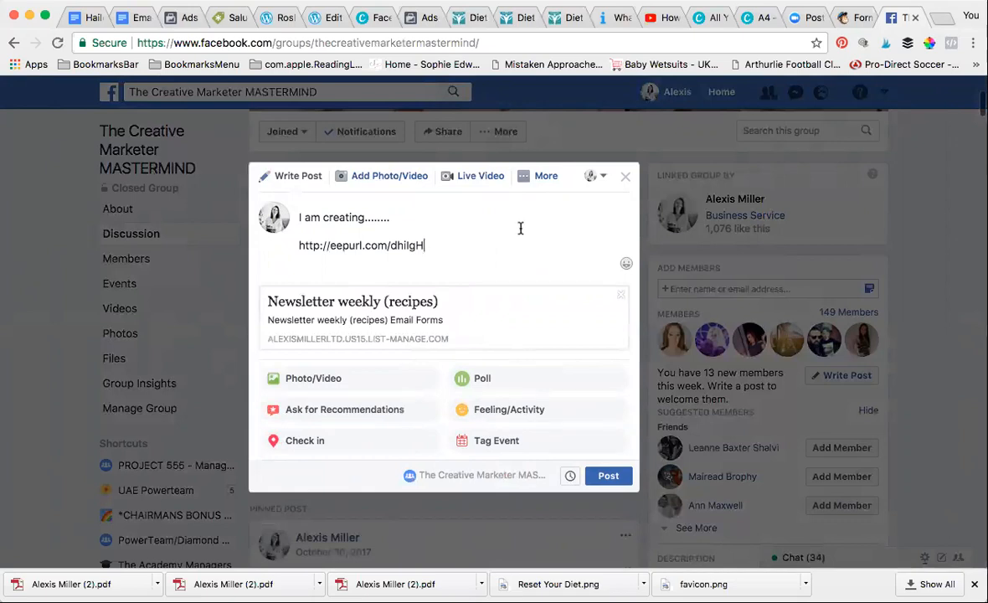
pyautogui.click(626, 178)
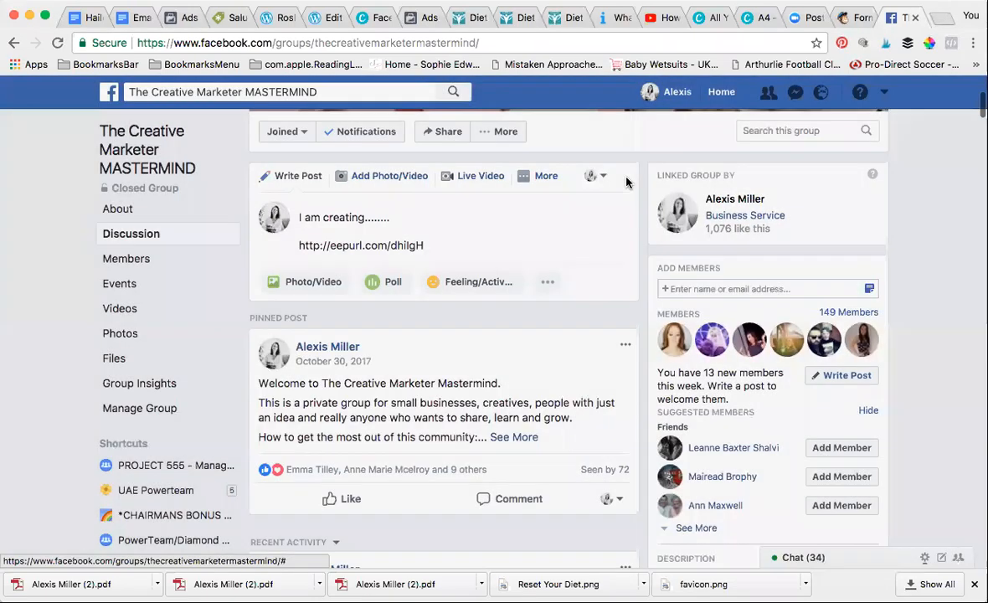
# Go back to the Mailchimp tab and scroll to the Newsletter weekly (recipes) form preview
pyautogui.click(859, 18)
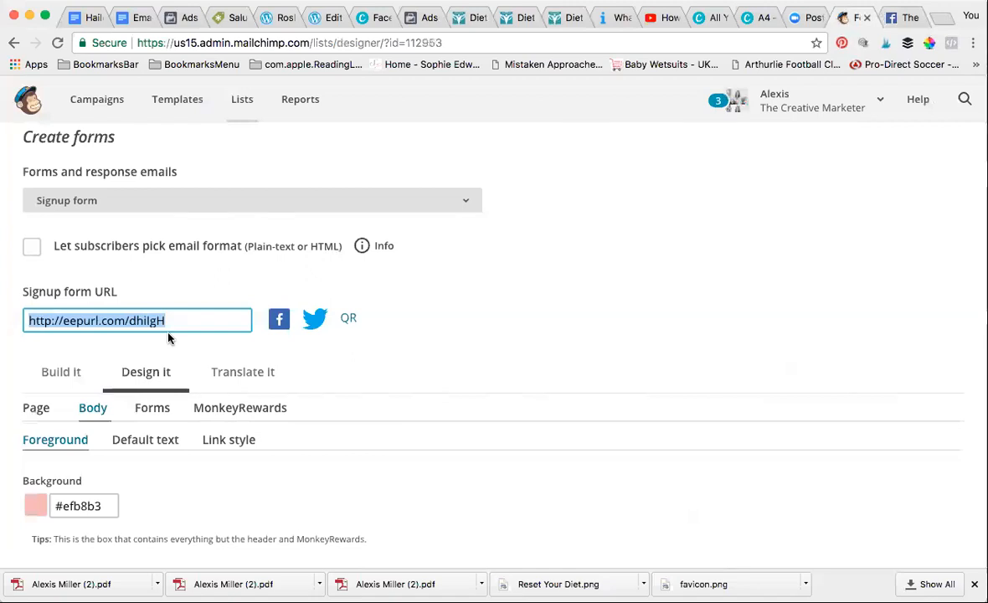
pyautogui.scroll(-5, 503, 366)
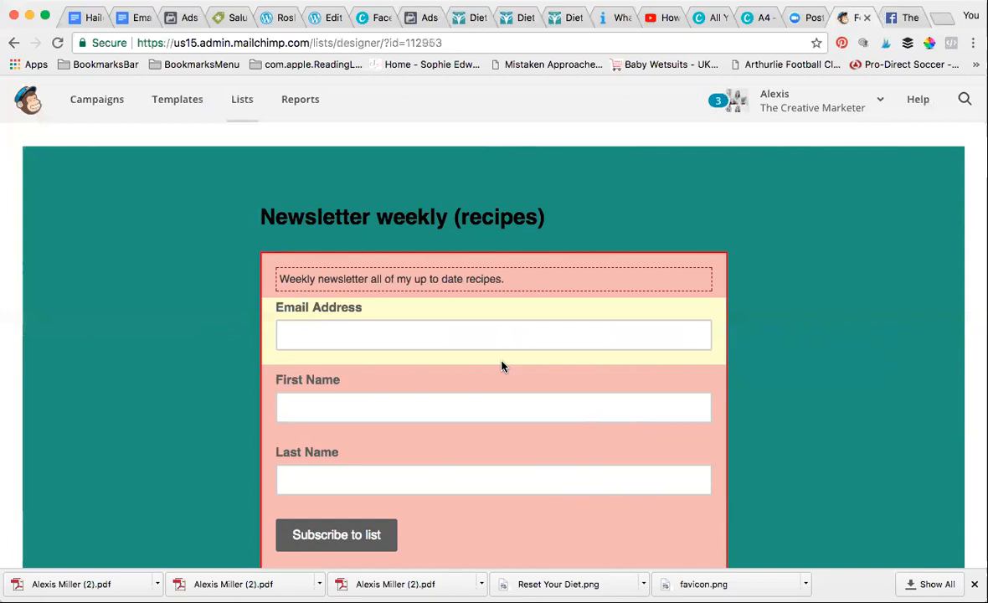
pyautogui.scroll(-4, 503, 366)
pyautogui.scroll(7, 502, 364)
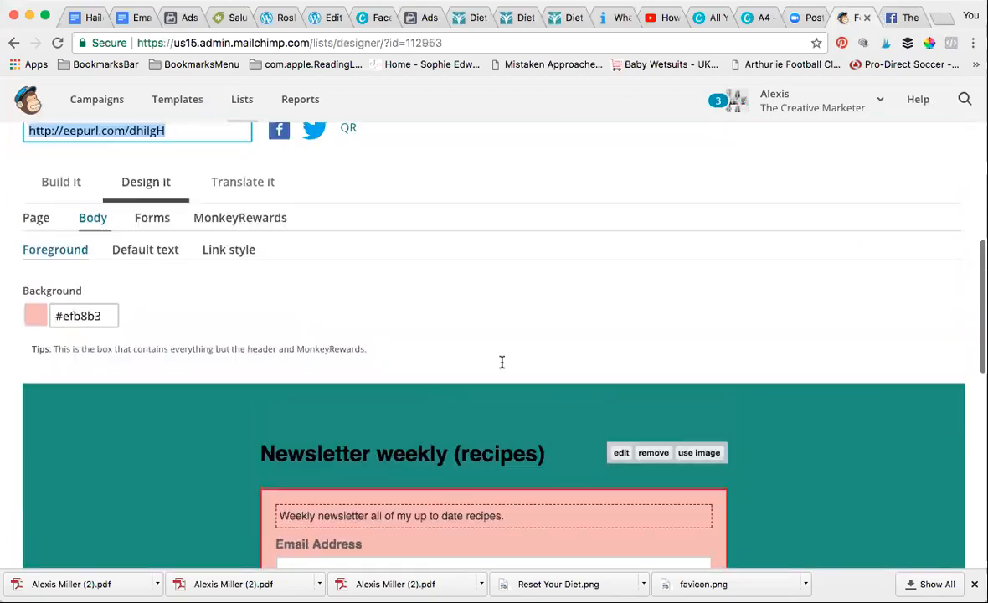
pyautogui.scroll(5, 502, 362)
pyautogui.scroll(4, 503, 366)
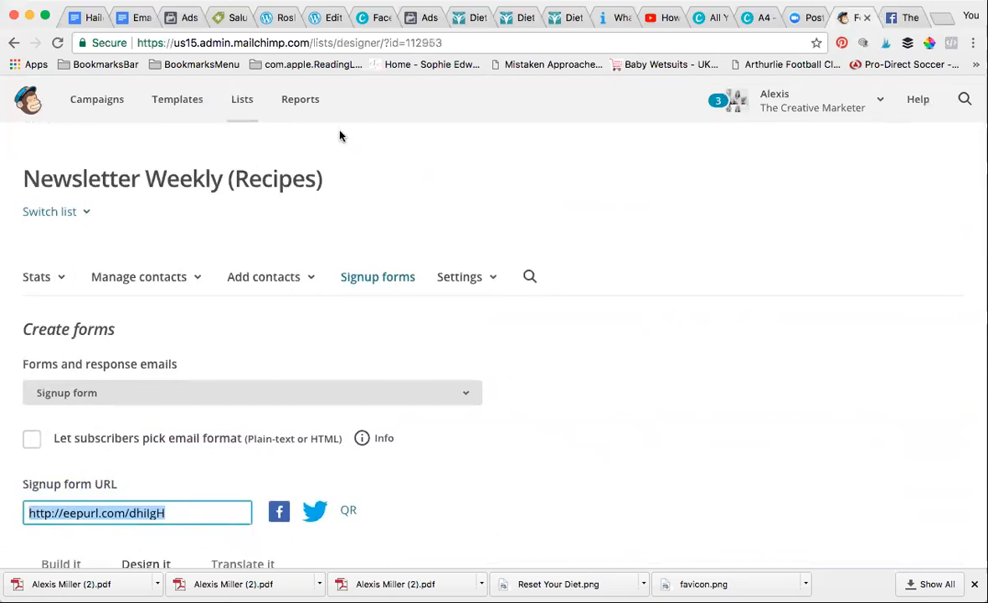